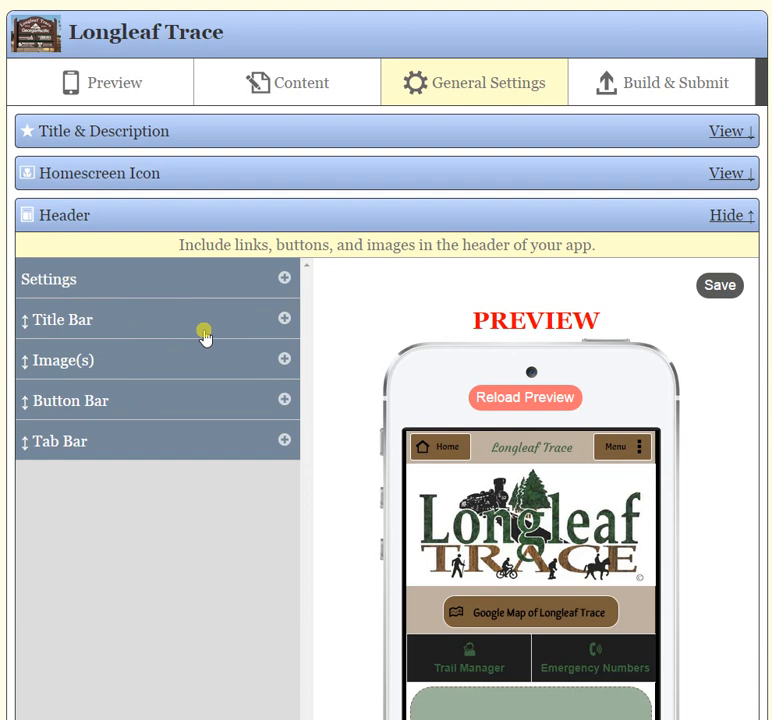
Set Show Header to No in the header settings to preview the app without it, and set it back to Yes.
{"action": "left_click", "coordinate": [285, 280]}
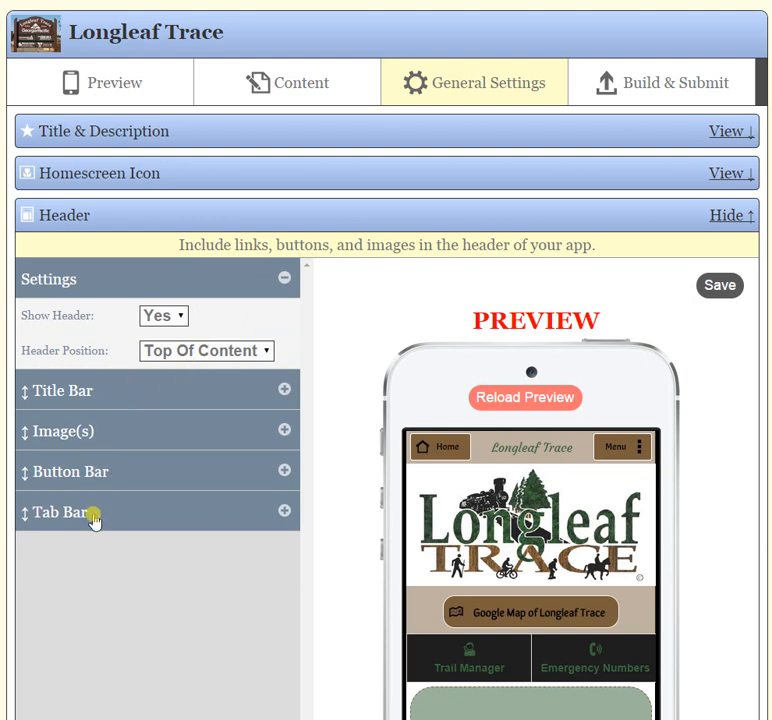
{"action": "left_click", "coordinate": [183, 317]}
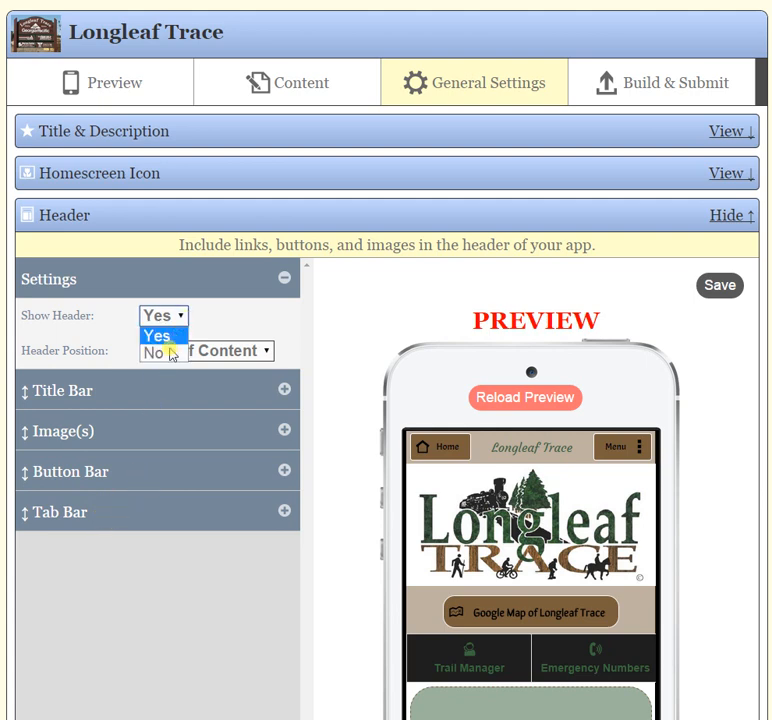
{"action": "left_click", "coordinate": [170, 354]}
{"action": "scroll", "coordinate": [618, 558], "scroll_direction": "down", "scroll_amount": 2}
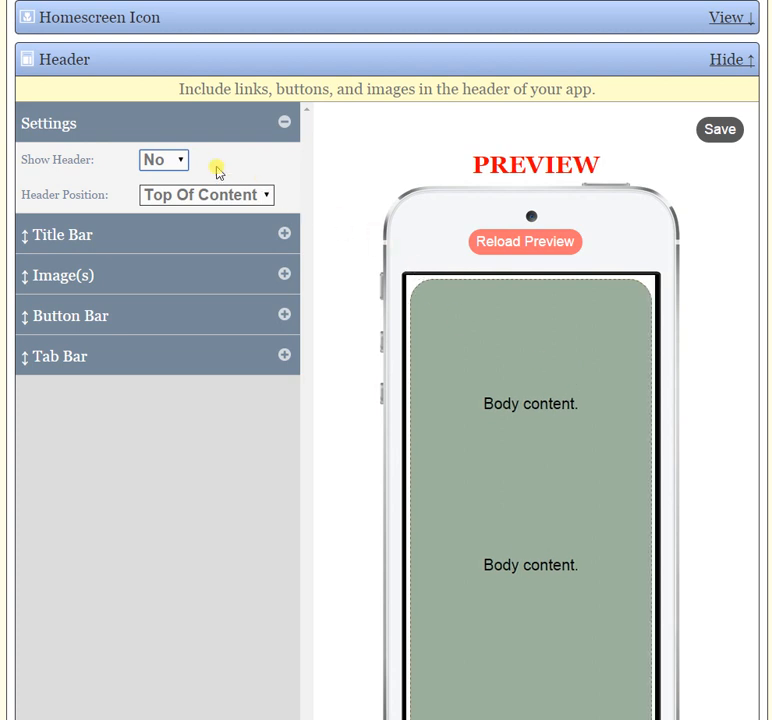
{"action": "left_click", "coordinate": [183, 166]}
{"action": "left_click", "coordinate": [173, 178]}
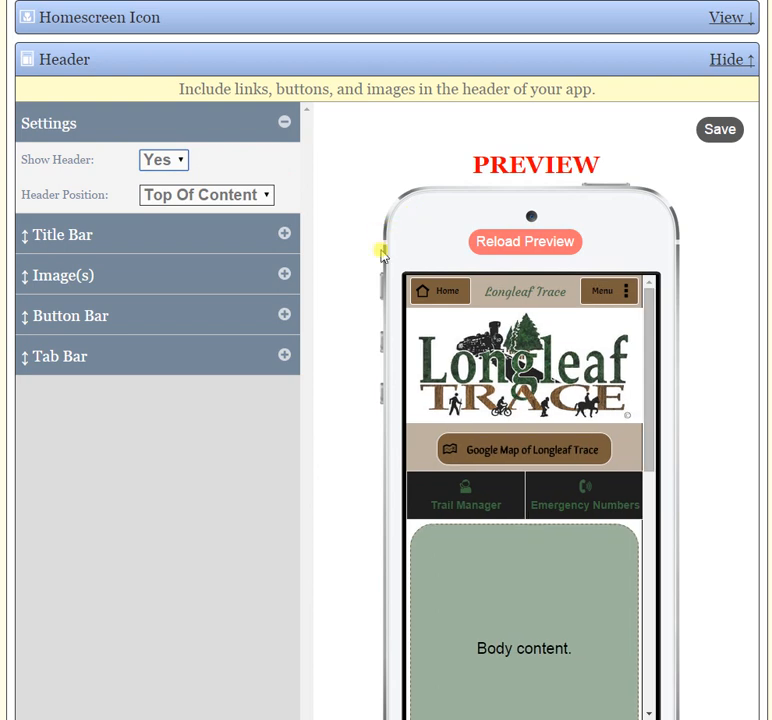
Set the title bar's visibility to None (hidden), and restore it to All Pages.
{"action": "left_click", "coordinate": [284, 238]}
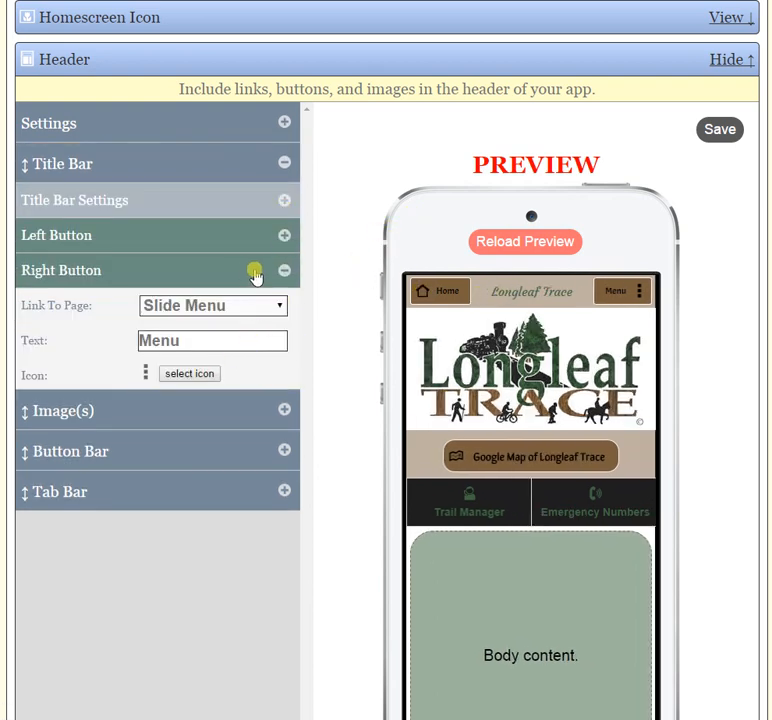
{"action": "left_click", "coordinate": [286, 202]}
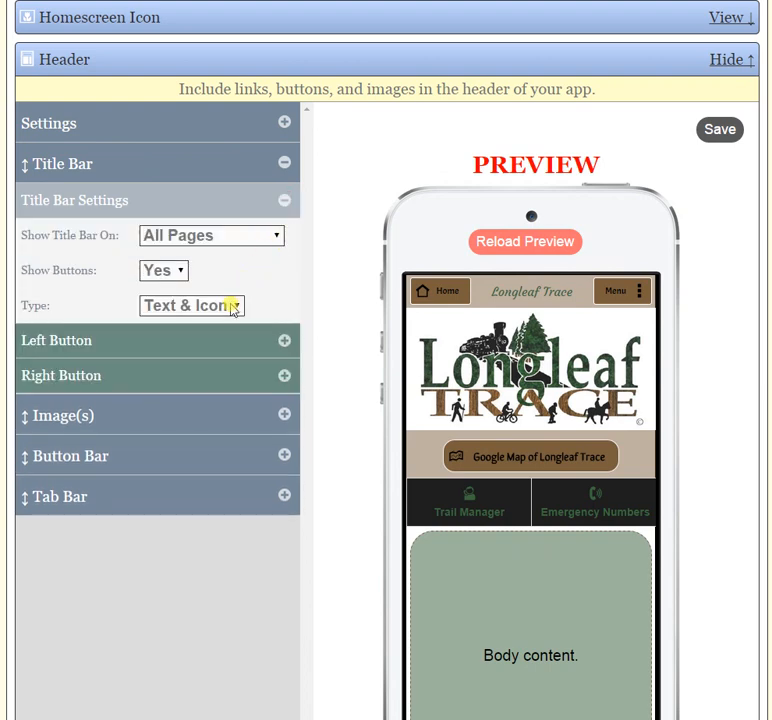
{"action": "left_click", "coordinate": [222, 235]}
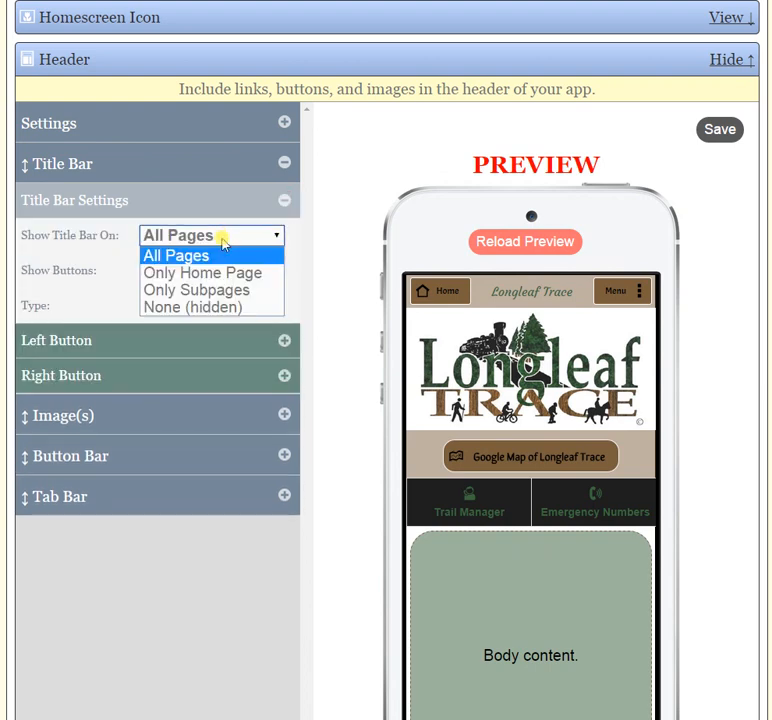
{"action": "left_click", "coordinate": [212, 310]}
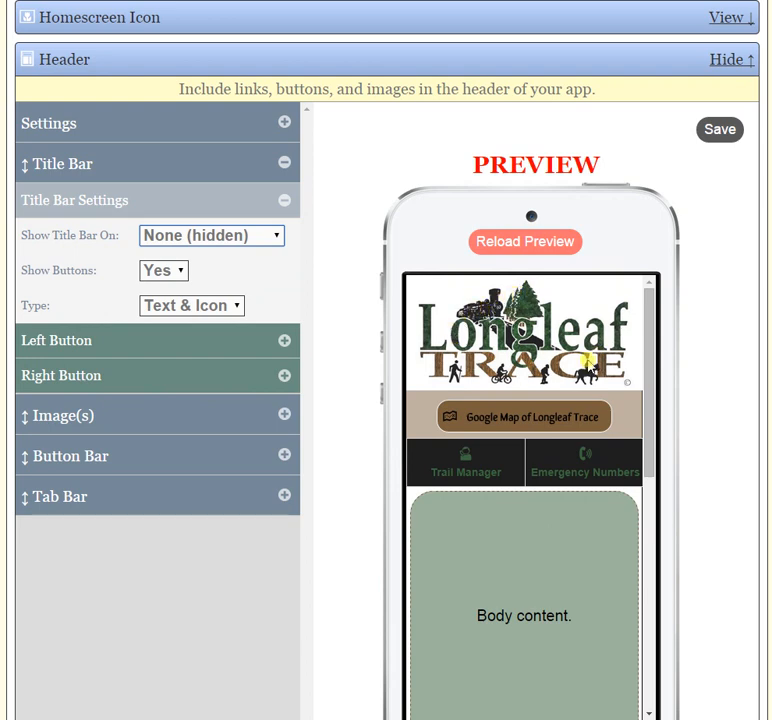
{"action": "left_click", "coordinate": [275, 242]}
{"action": "left_click", "coordinate": [247, 257]}
{"action": "left_click", "coordinate": [284, 201]}
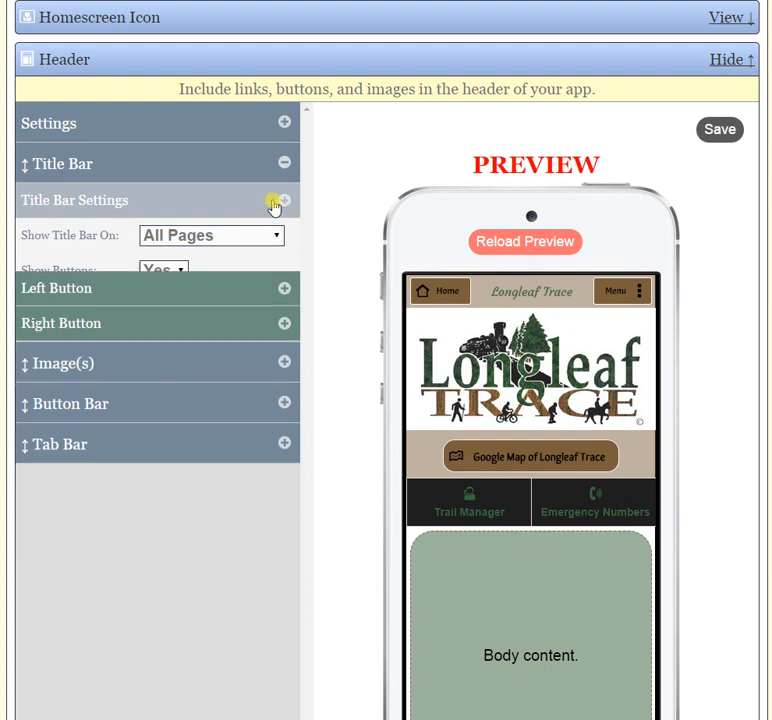
Set the header position to Top Of Screen, check scrolling in the preview, and return it to Top Of Content.
{"action": "left_click", "coordinate": [284, 123]}
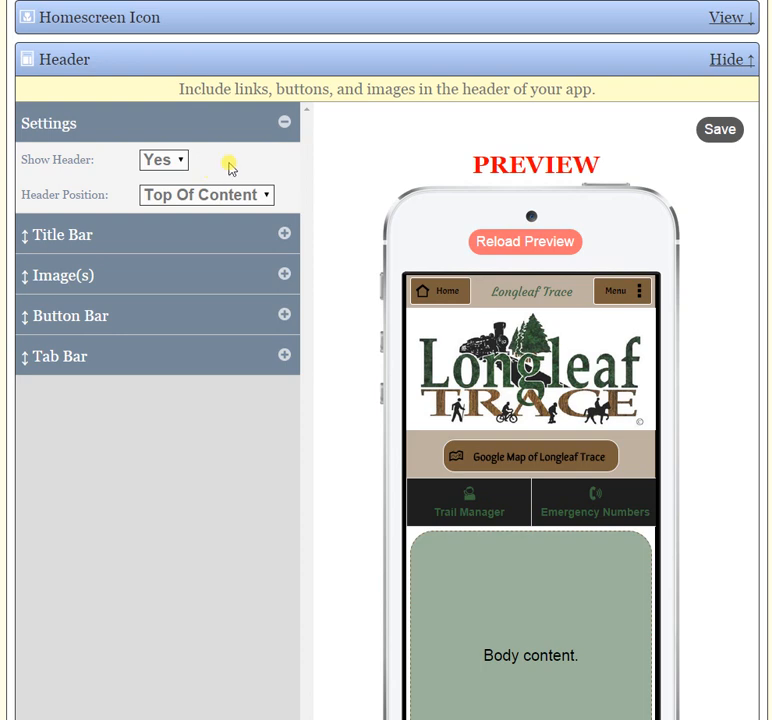
{"action": "left_click", "coordinate": [262, 199]}
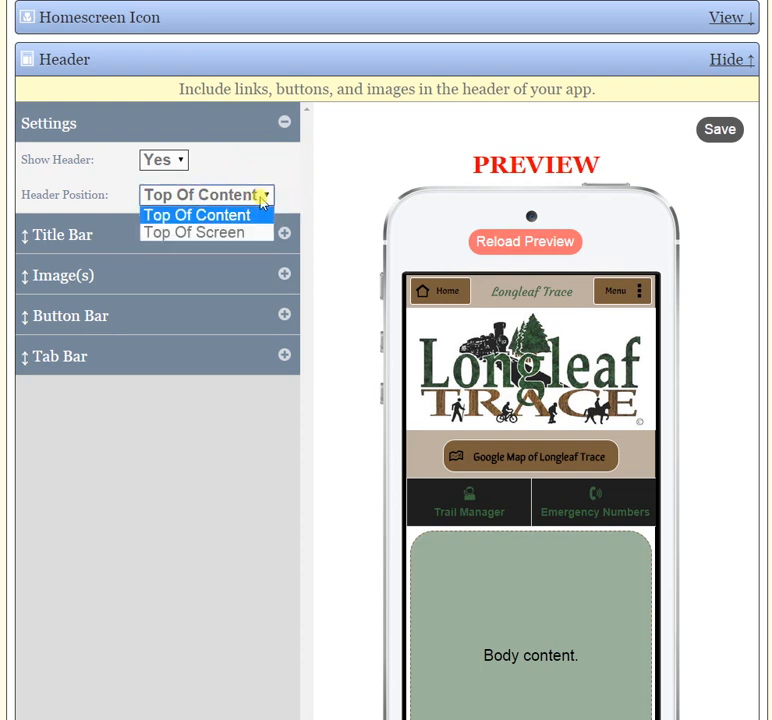
{"action": "left_click", "coordinate": [262, 199]}
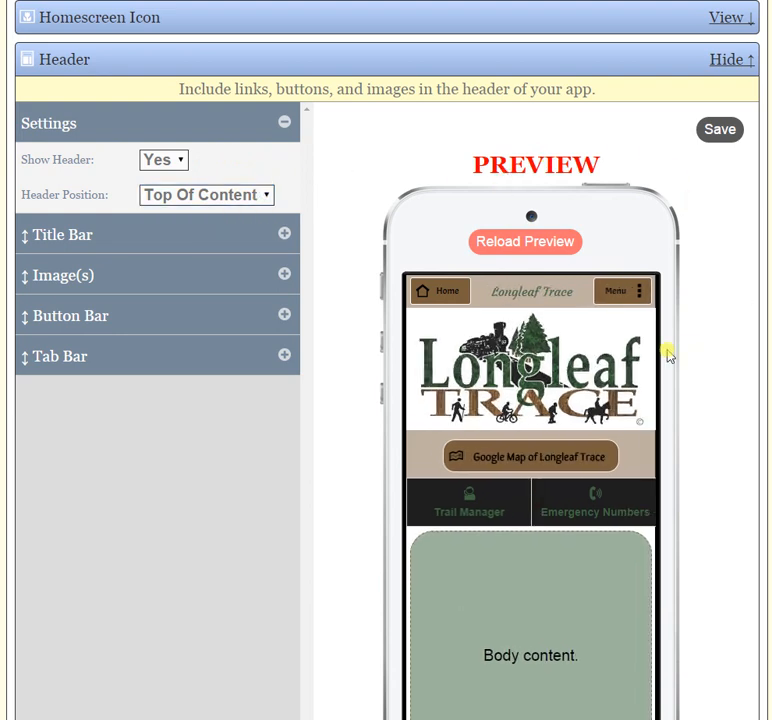
{"action": "left_click_drag", "start_coordinate": [648, 355], "coordinate": [641, 270]}
{"action": "left_click", "coordinate": [224, 197]}
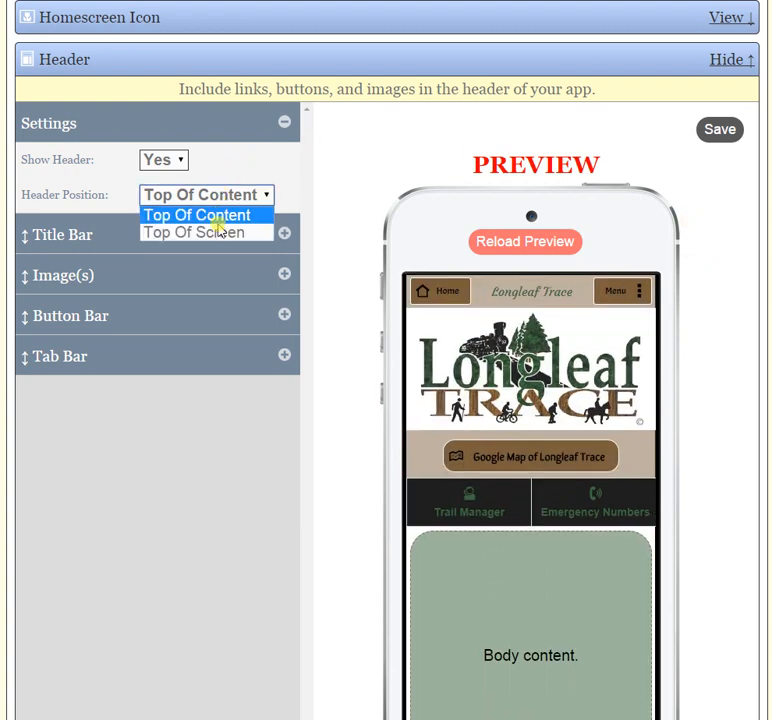
{"action": "left_click", "coordinate": [215, 231]}
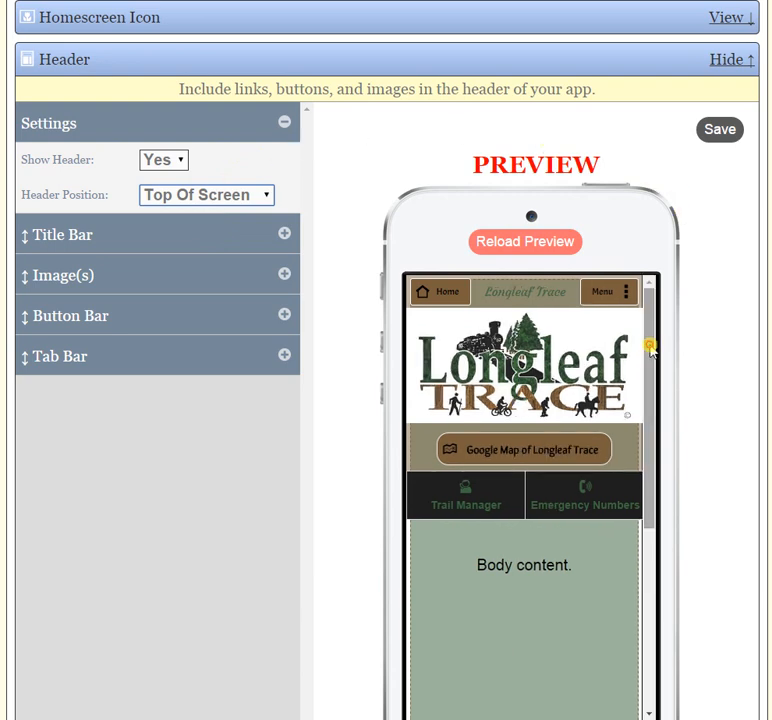
{"action": "left_click_drag", "start_coordinate": [650, 345], "coordinate": [643, 288]}
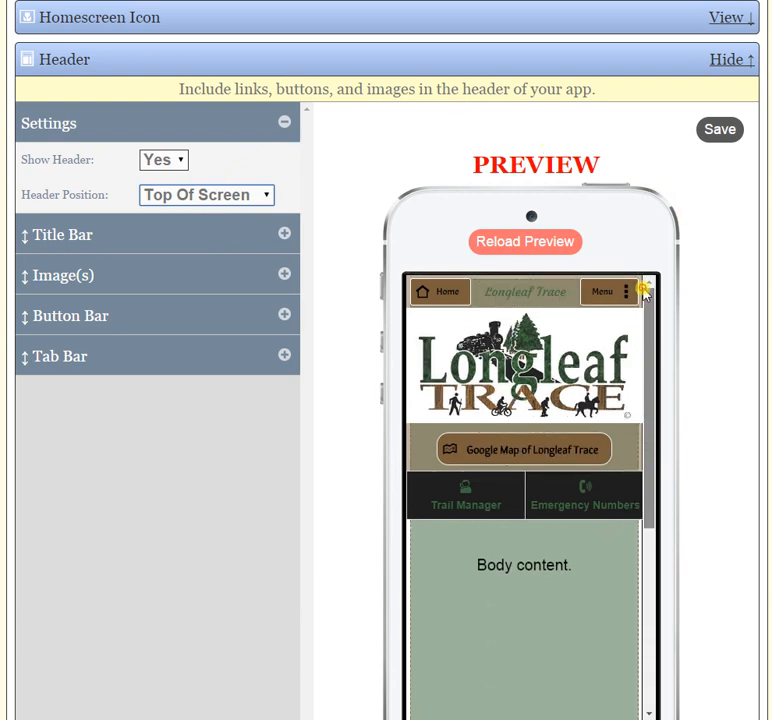
{"action": "left_click", "coordinate": [263, 197]}
{"action": "left_click", "coordinate": [252, 218]}
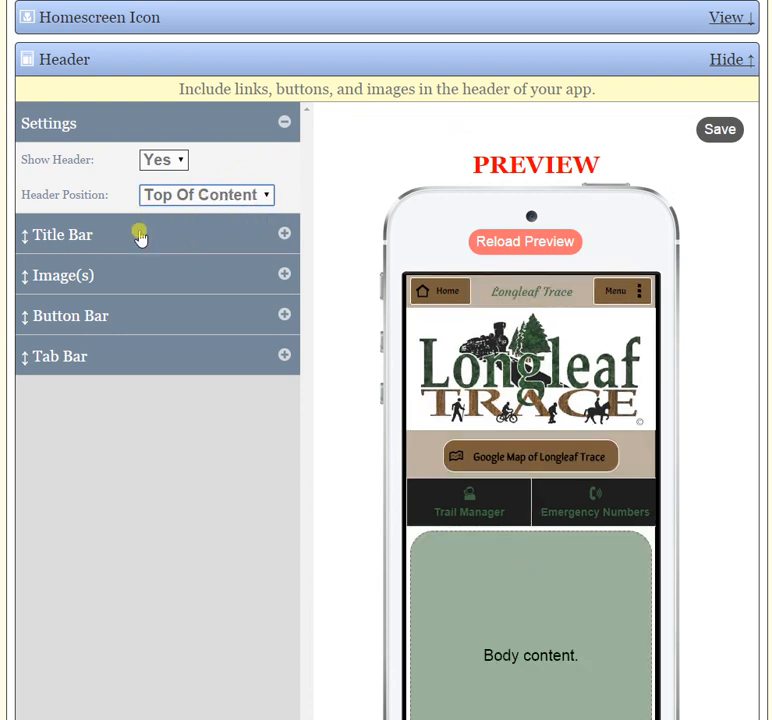
{"action": "left_click", "coordinate": [283, 124]}
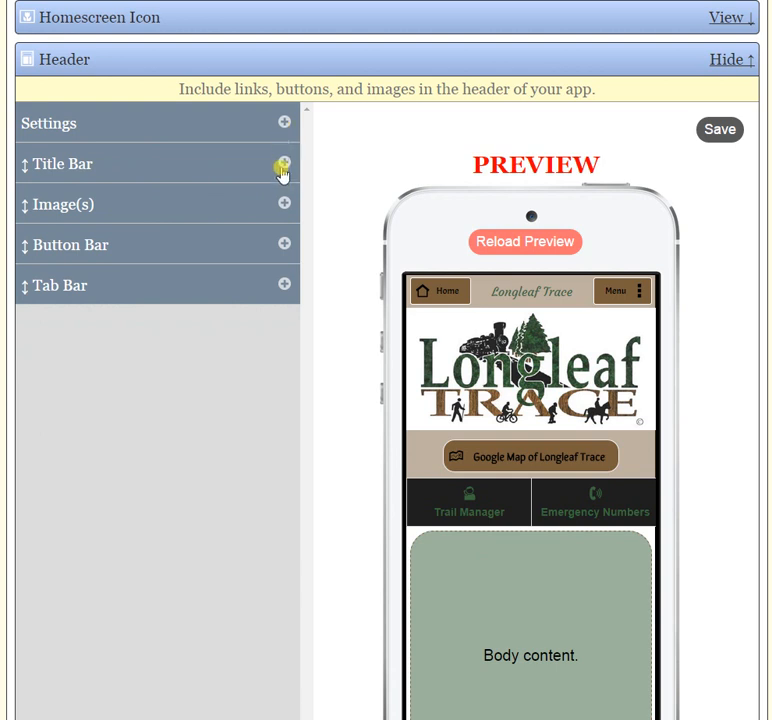
Try showing the title bar on Only Home Page and None (hidden), and set it to Only Subpages.
{"action": "left_click", "coordinate": [283, 165]}
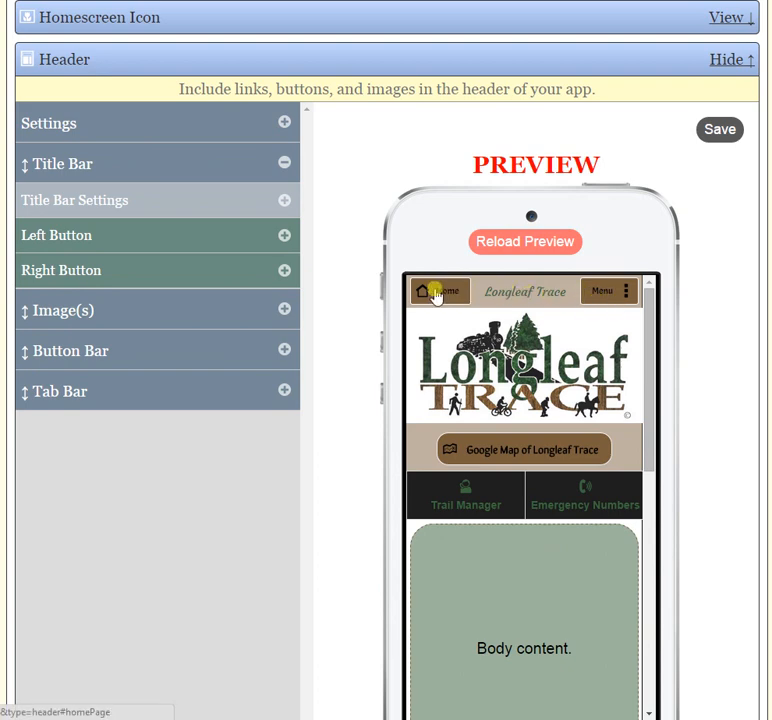
{"action": "left_click", "coordinate": [284, 201]}
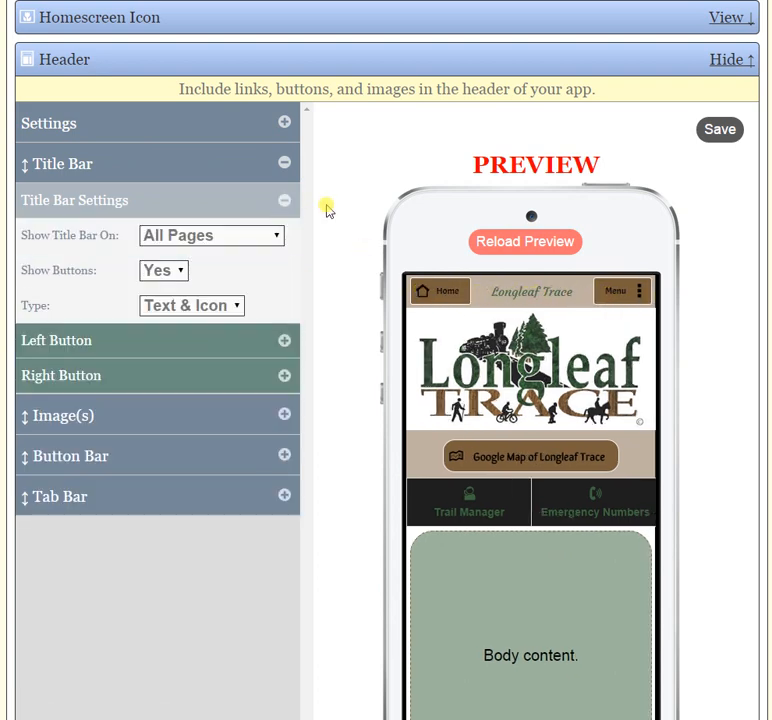
{"action": "left_click", "coordinate": [277, 238]}
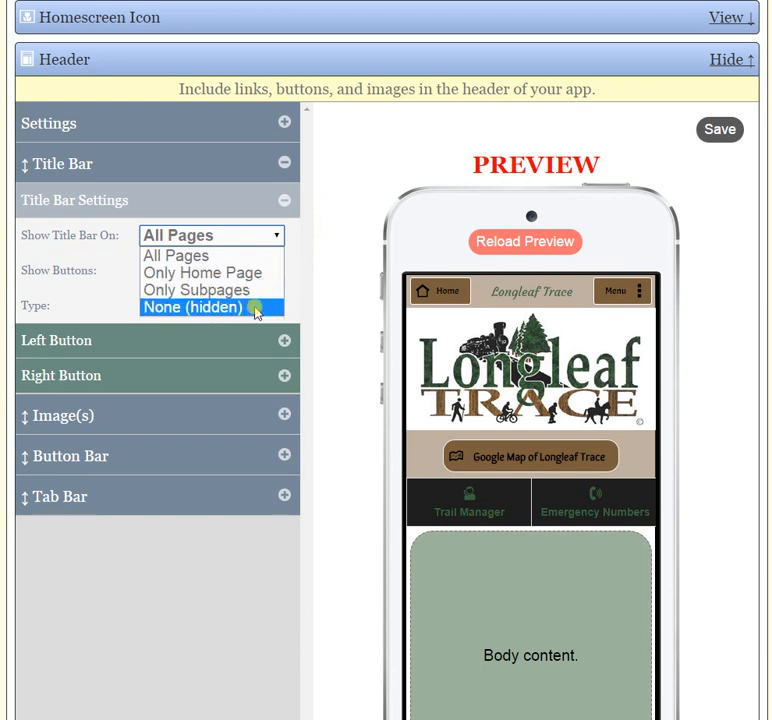
{"action": "left_click", "coordinate": [245, 274]}
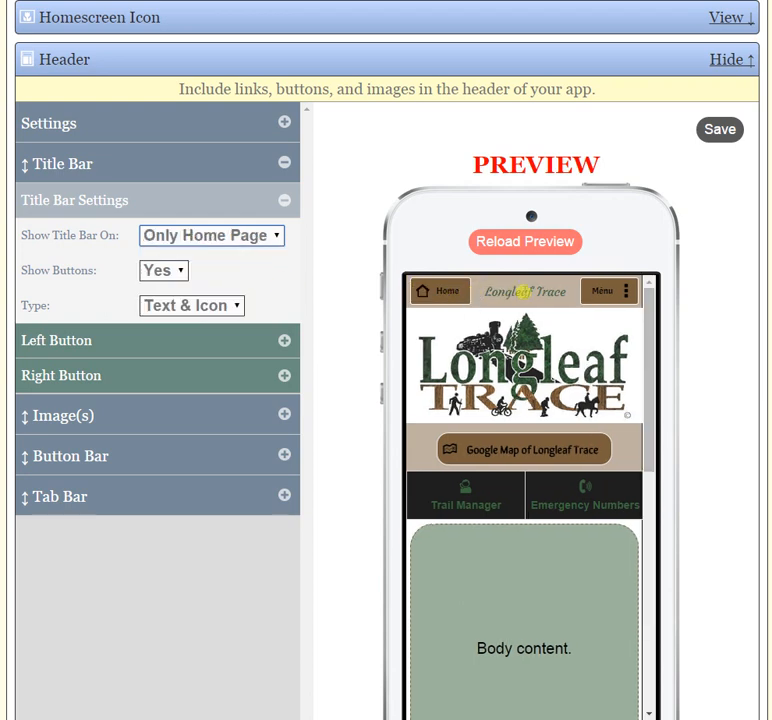
{"action": "left_click", "coordinate": [264, 237]}
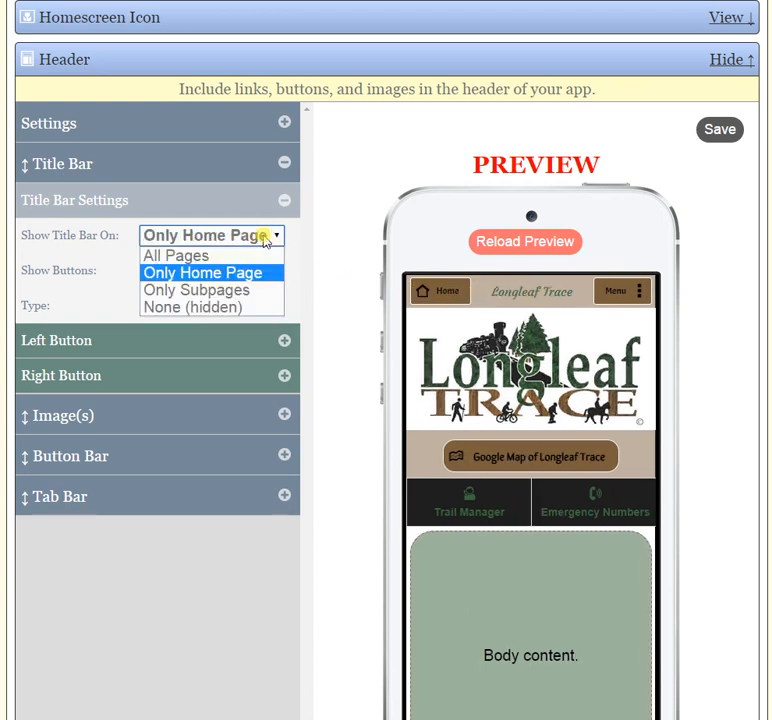
{"action": "left_click", "coordinate": [233, 307]}
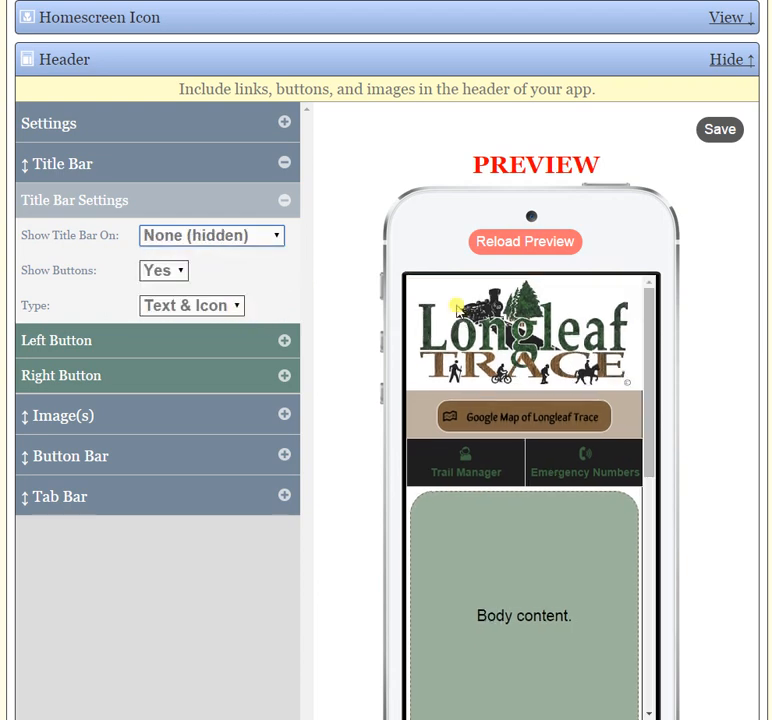
{"action": "left_click", "coordinate": [264, 236]}
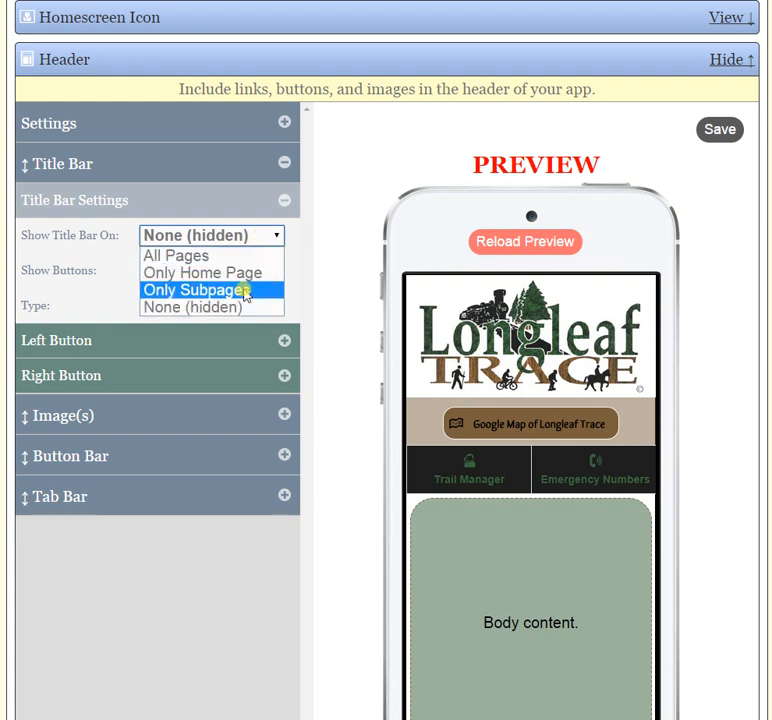
{"action": "left_click", "coordinate": [245, 292]}
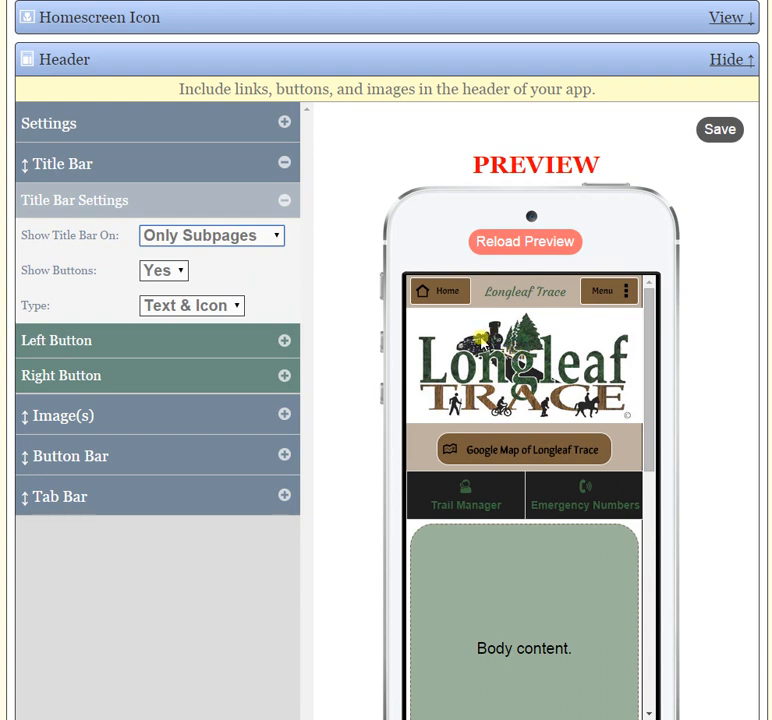
Set the title bar button type to Text Only, and restore it to Text & Icon.
{"action": "left_click", "coordinate": [230, 308]}
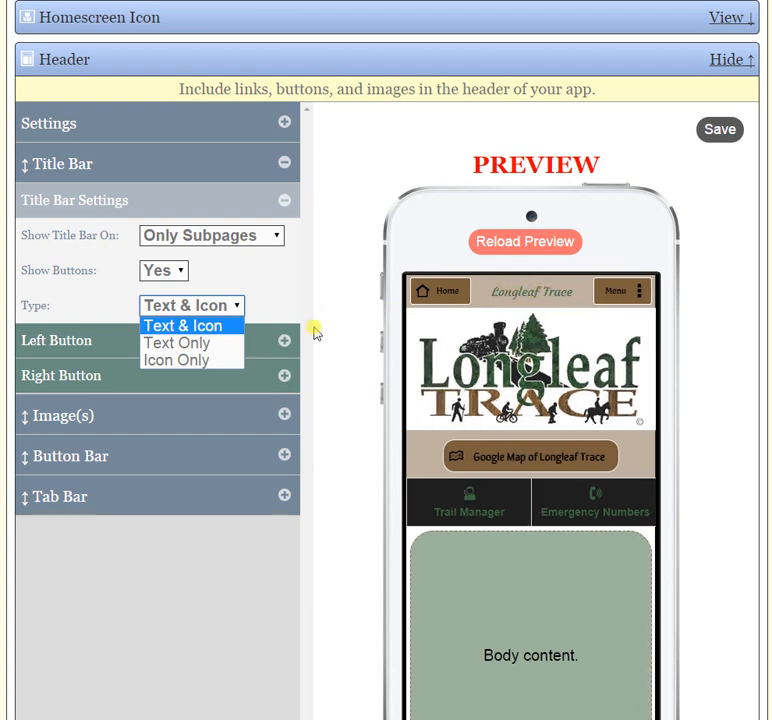
{"action": "left_click", "coordinate": [200, 343]}
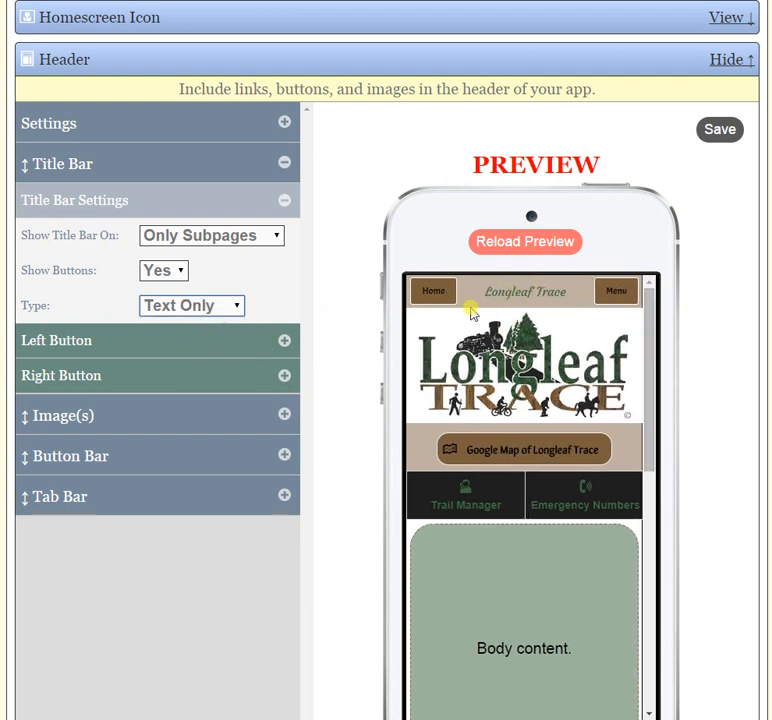
{"action": "left_click", "coordinate": [231, 309]}
{"action": "left_click", "coordinate": [224, 324]}
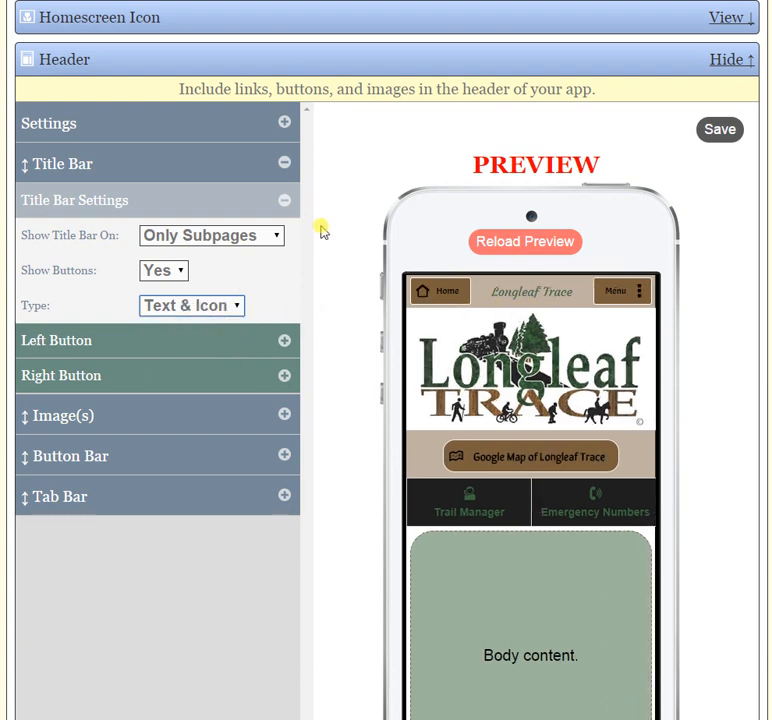
Save the header settings and reload the full app preview to check the home page.
{"action": "left_click", "coordinate": [720, 131]}
{"action": "scroll", "coordinate": [650, 270], "scroll_direction": "up", "scroll_amount": 3}
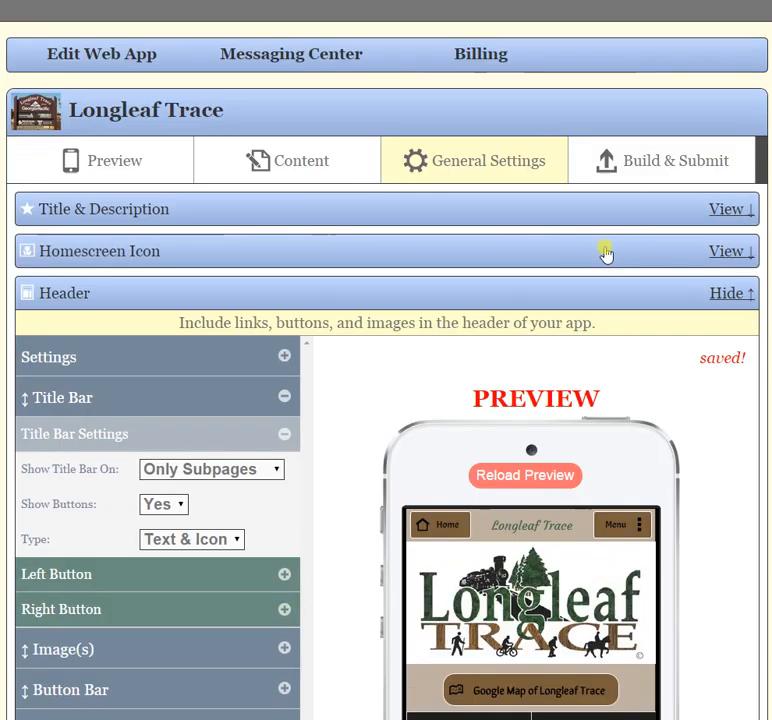
{"action": "left_click", "coordinate": [109, 166]}
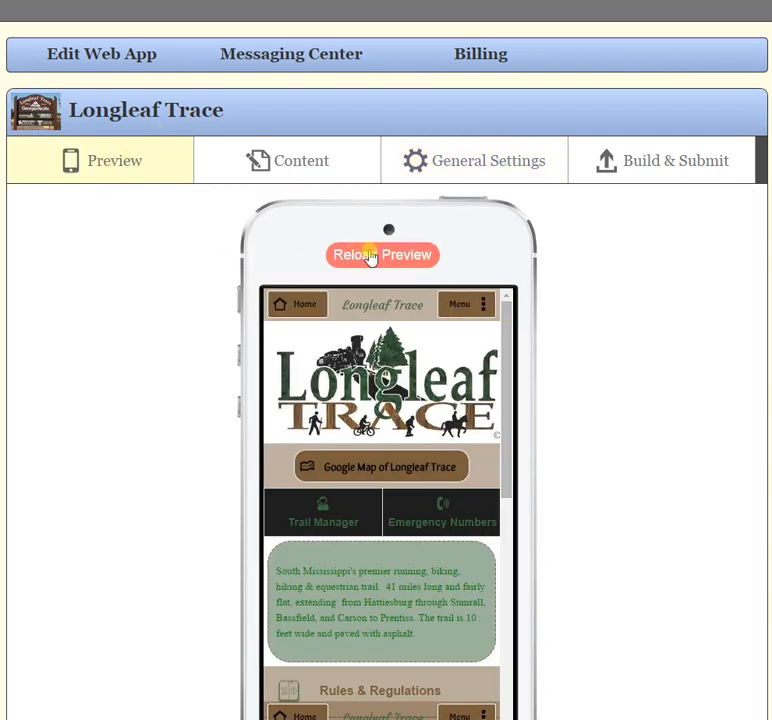
{"action": "left_click", "coordinate": [375, 255]}
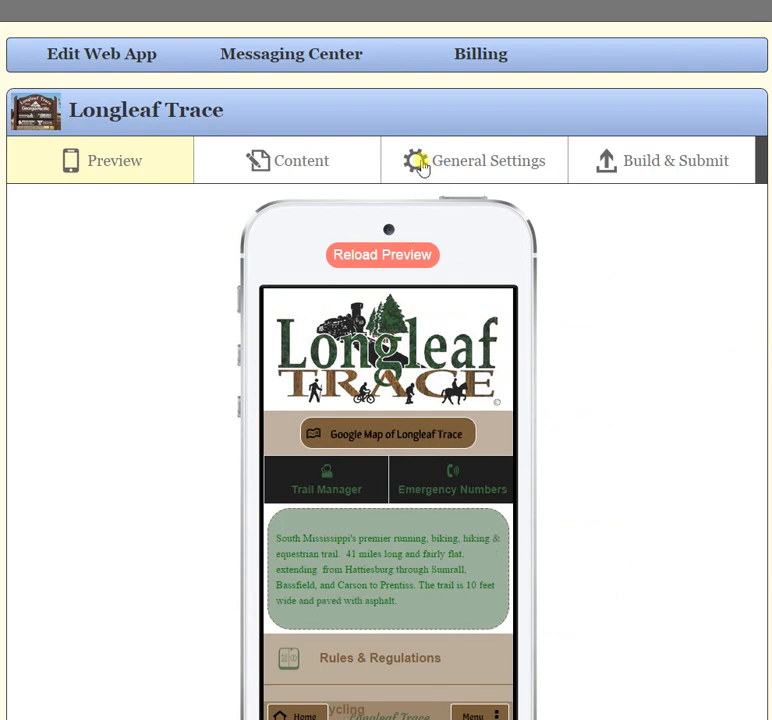
Return to the header settings, set the title bar to show on All Pages, and save the header.
{"action": "left_click", "coordinate": [327, 163]}
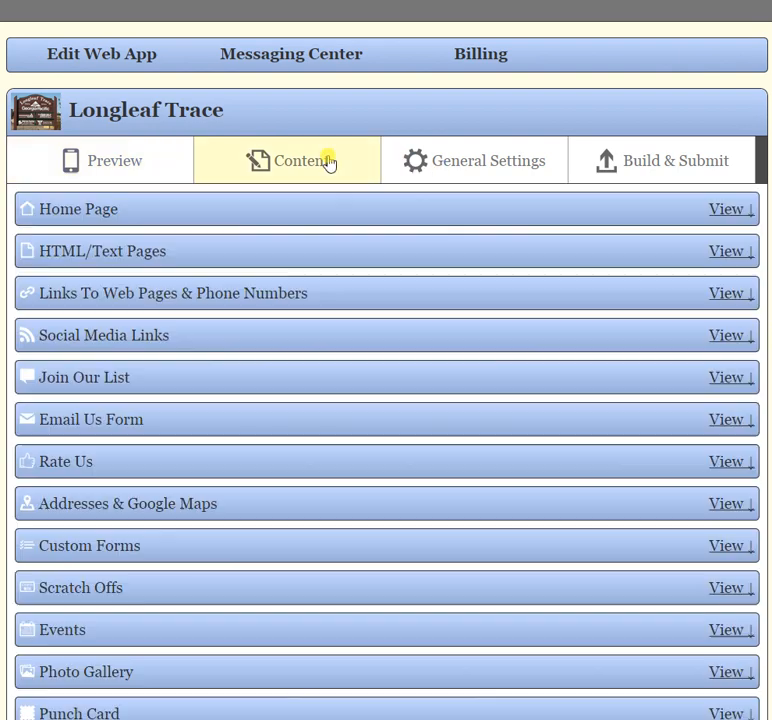
{"action": "left_click", "coordinate": [443, 164]}
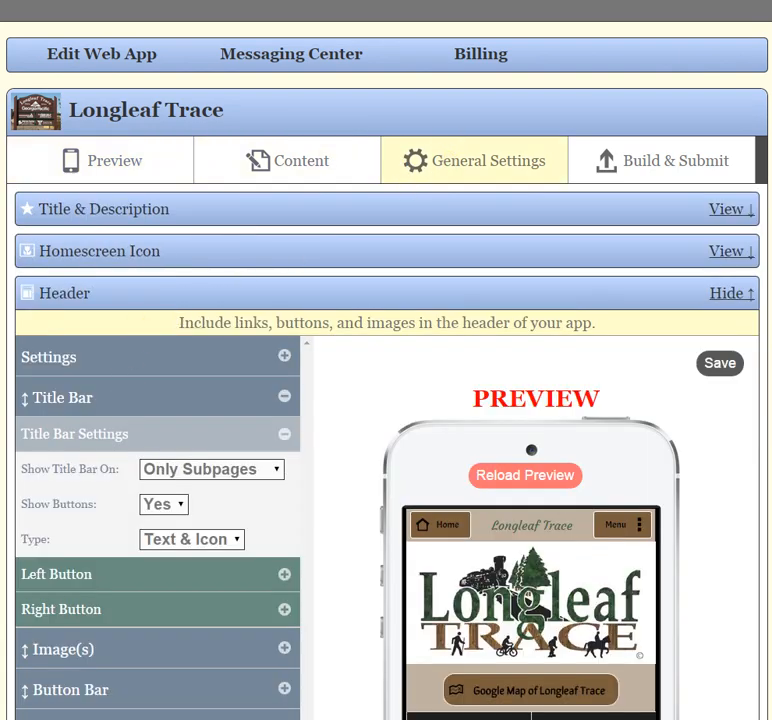
{"action": "scroll", "coordinate": [170, 370], "scroll_direction": "down", "scroll_amount": 1}
{"action": "left_click", "coordinate": [215, 393]}
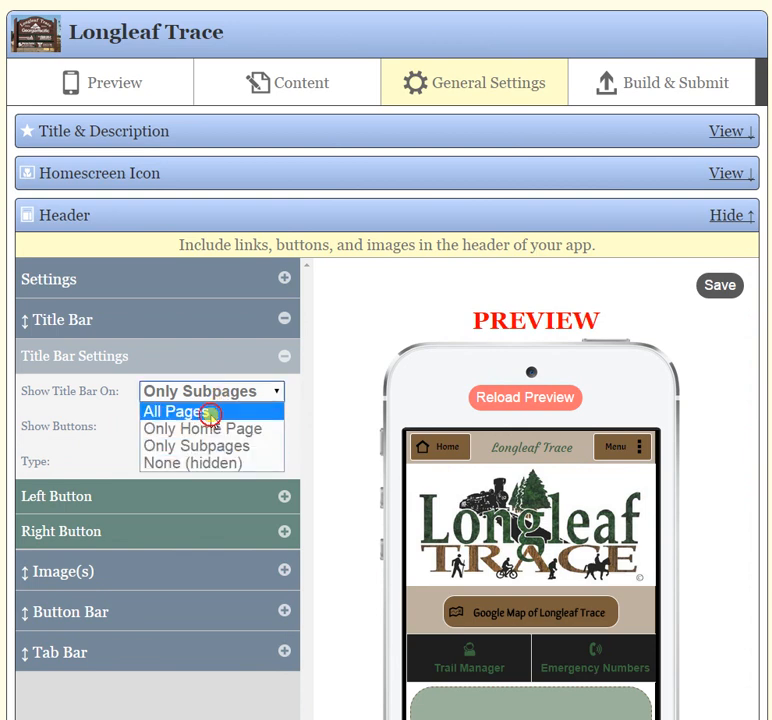
{"action": "left_click", "coordinate": [207, 412]}
{"action": "left_click", "coordinate": [249, 395]}
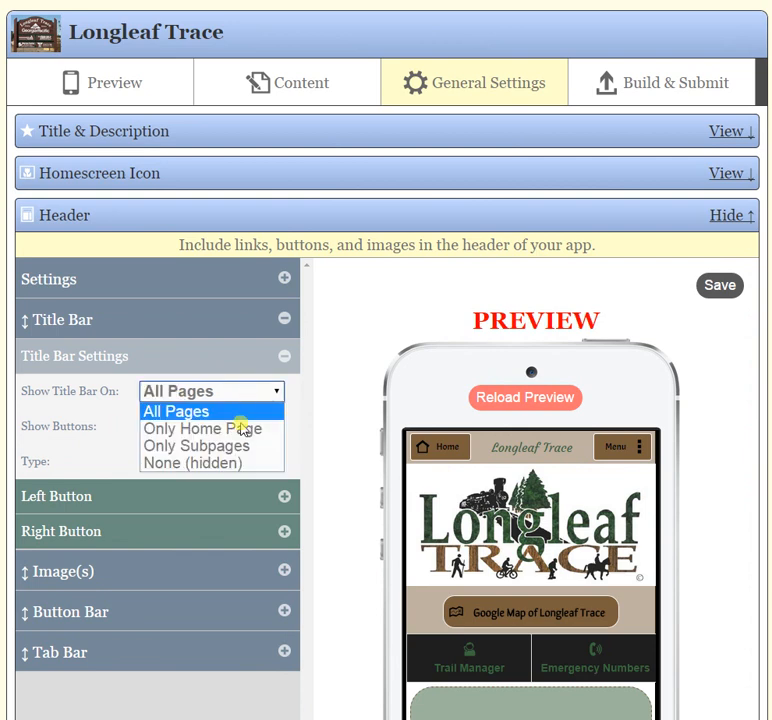
{"action": "left_click", "coordinate": [241, 445]}
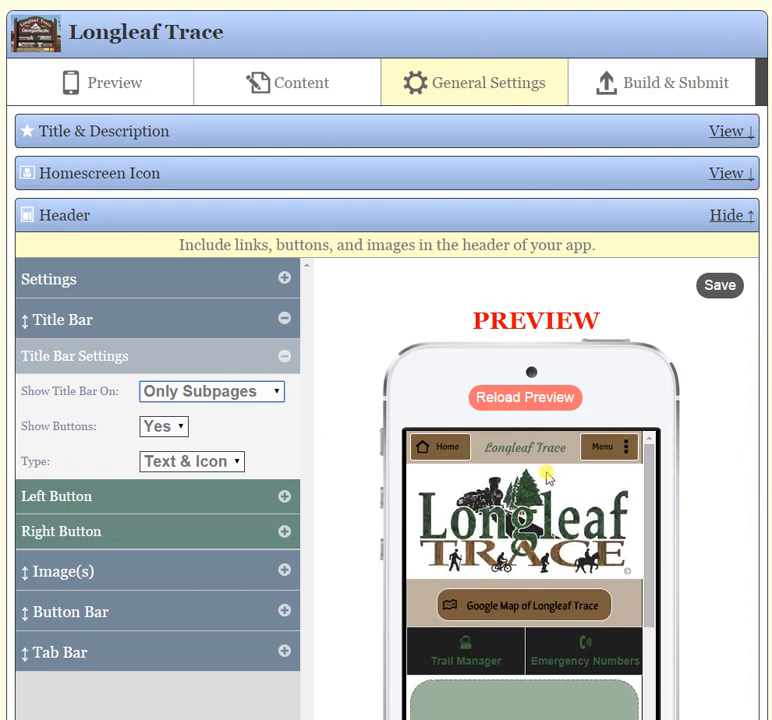
{"action": "left_click", "coordinate": [265, 392]}
{"action": "left_click", "coordinate": [265, 412]}
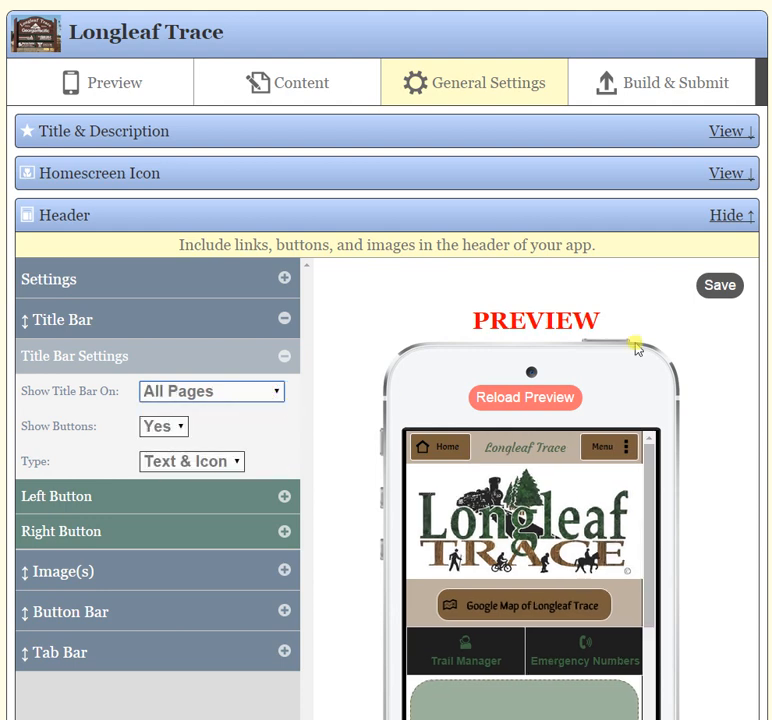
{"action": "left_click", "coordinate": [717, 286]}
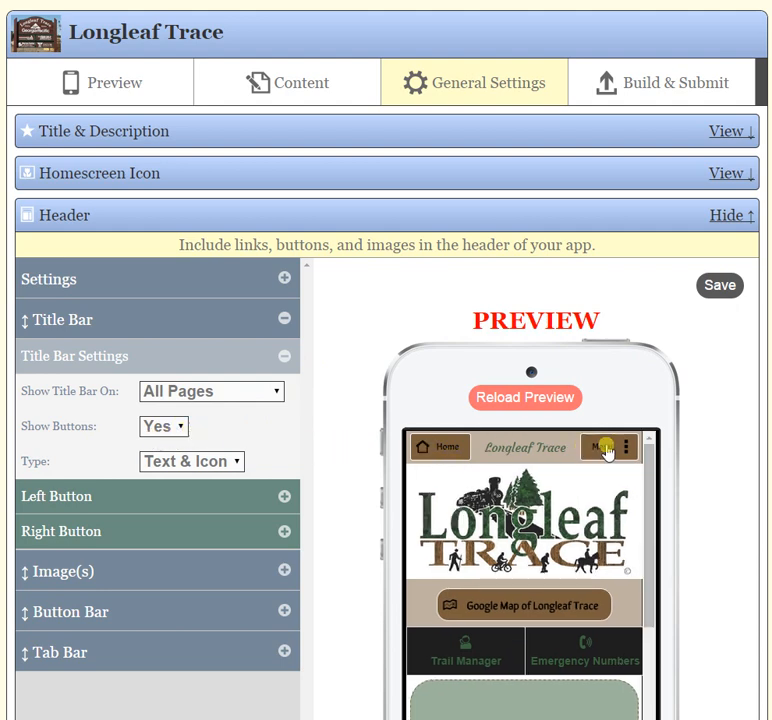
Try hiding the title bar buttons by setting Show Buttons to No, and restore it to Yes.
{"action": "left_click", "coordinate": [181, 433]}
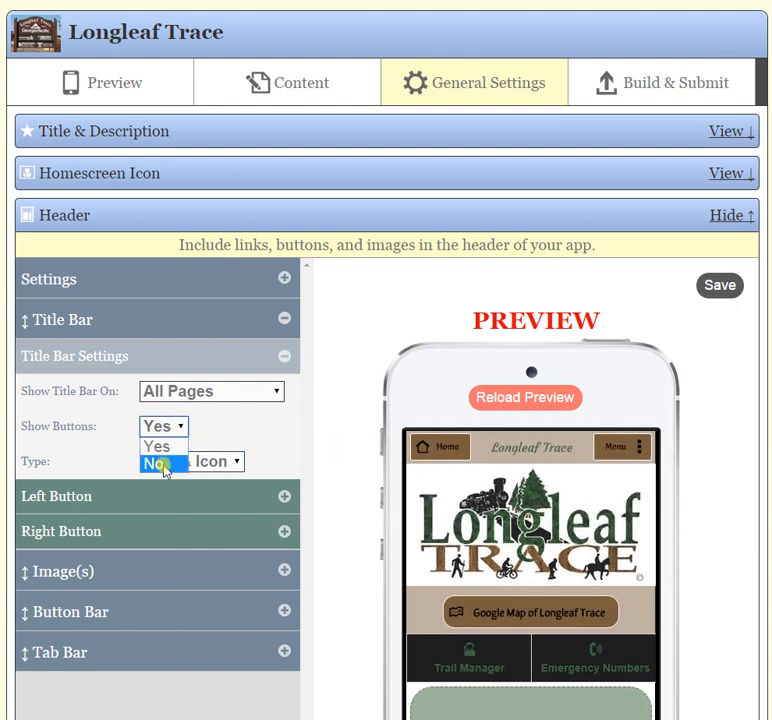
{"action": "left_click", "coordinate": [162, 464]}
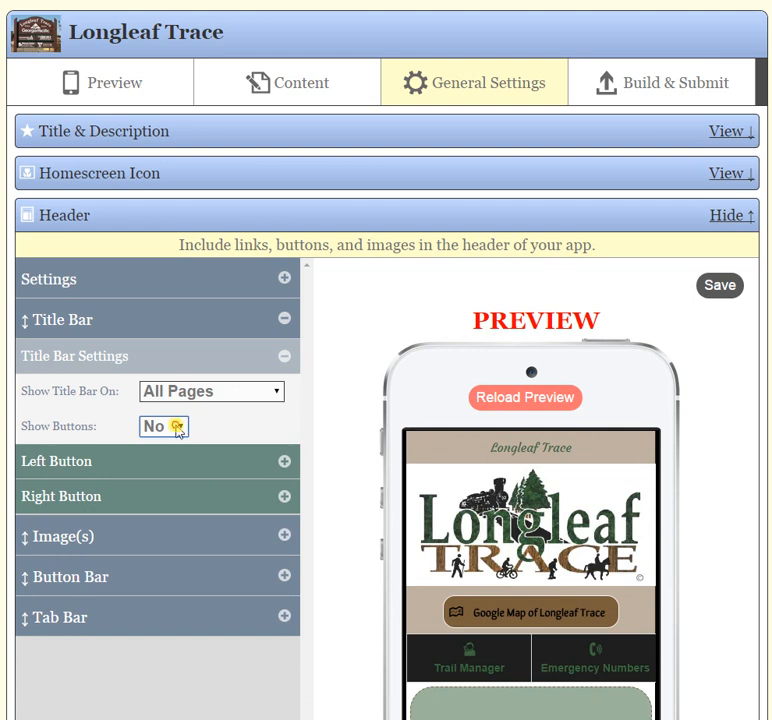
{"action": "left_click", "coordinate": [174, 426]}
{"action": "left_click", "coordinate": [165, 446]}
Try the Text Only and Icon Only title bar button types, restore Text & Icon, and collapse the title bar settings.
{"action": "left_click", "coordinate": [229, 462]}
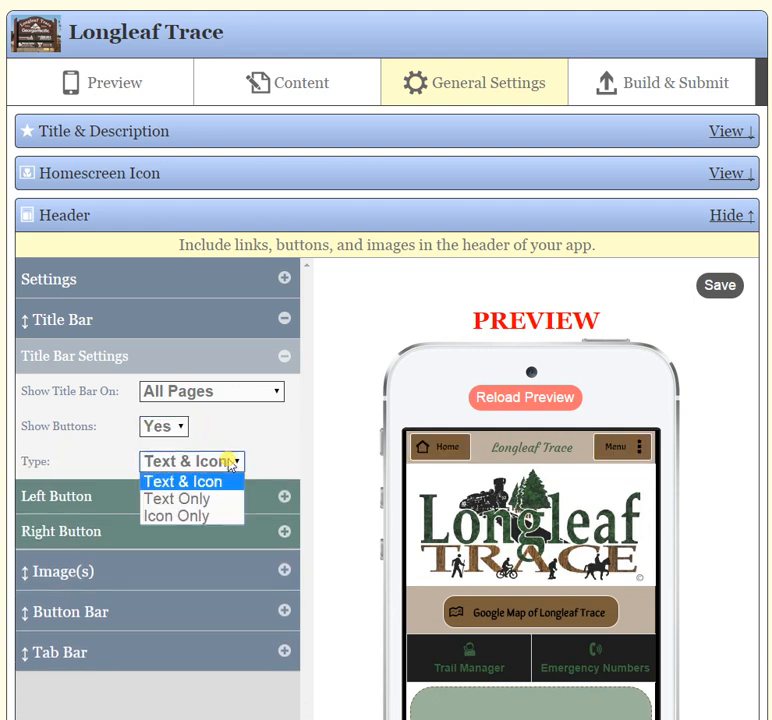
{"action": "left_click", "coordinate": [219, 498]}
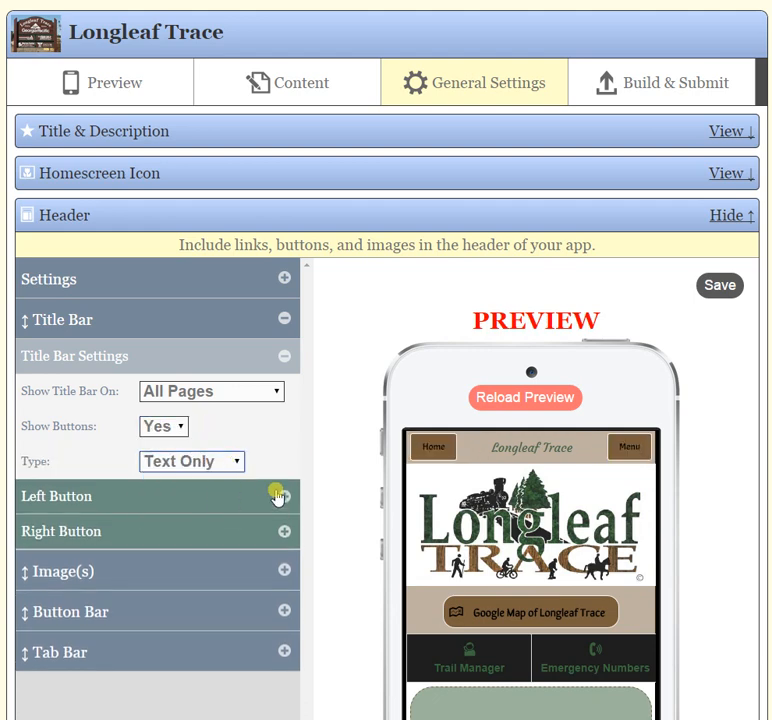
{"action": "left_click", "coordinate": [232, 459]}
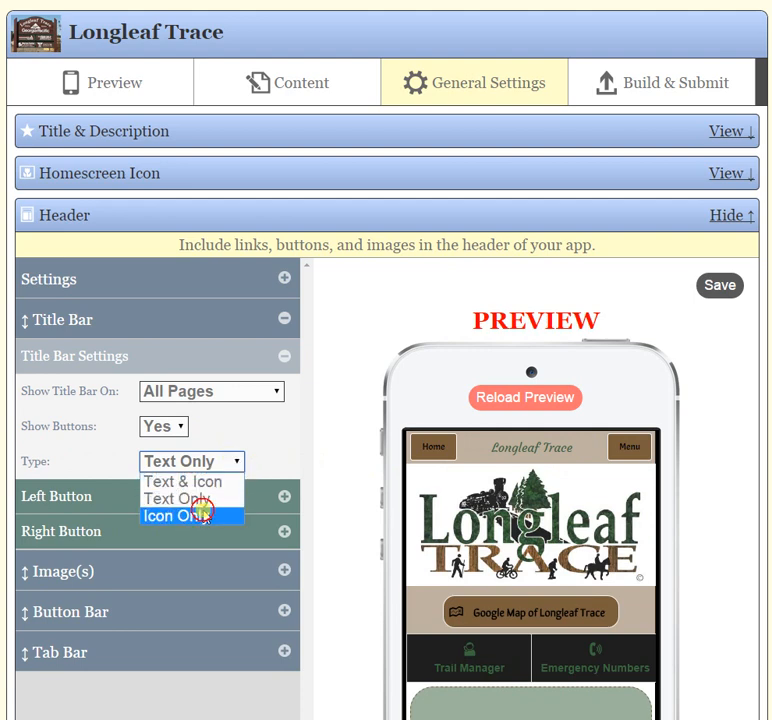
{"action": "left_click", "coordinate": [203, 514]}
{"action": "left_click", "coordinate": [219, 466]}
{"action": "left_click", "coordinate": [207, 482]}
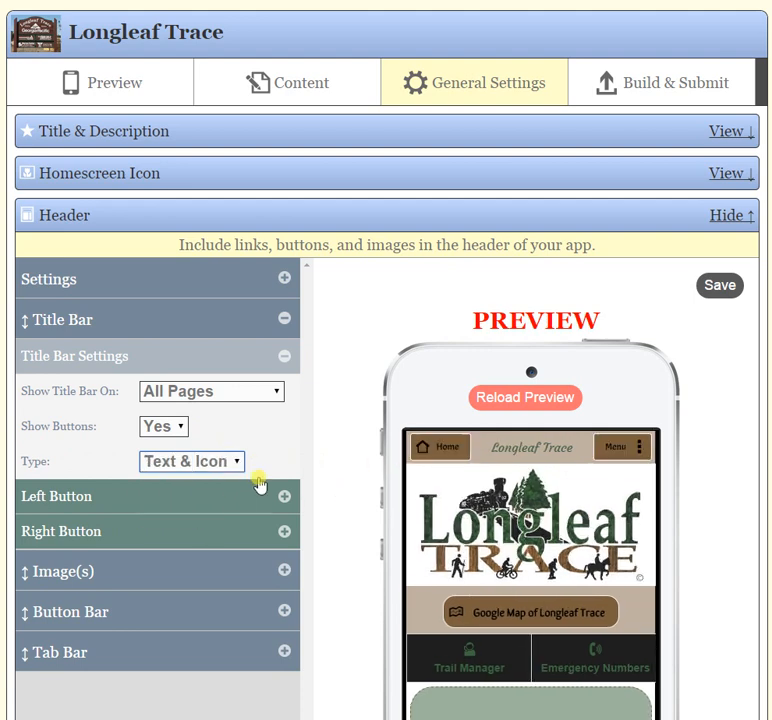
{"action": "left_click", "coordinate": [284, 360]}
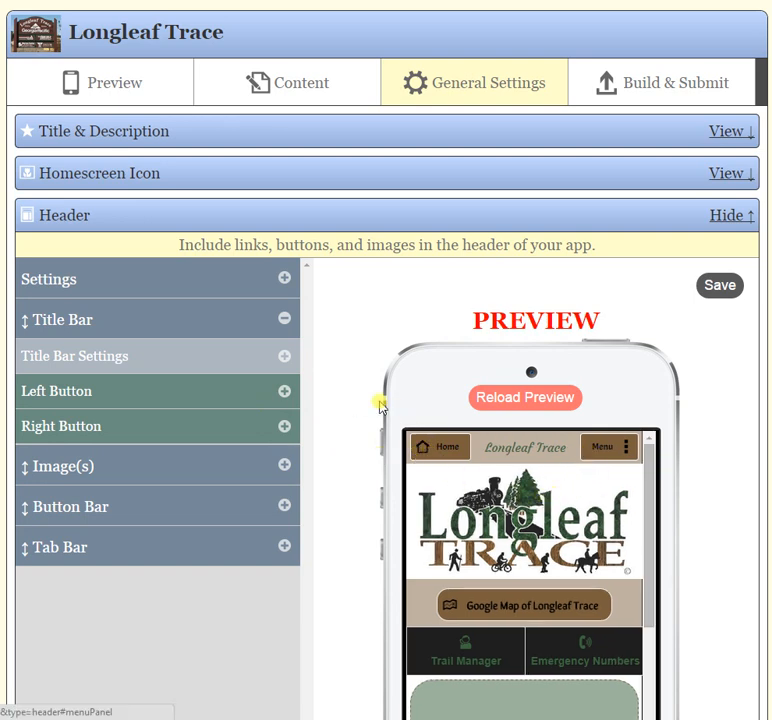
Link the title bar's left button to the Join List page and change its text to List.
{"action": "left_click", "coordinate": [287, 393]}
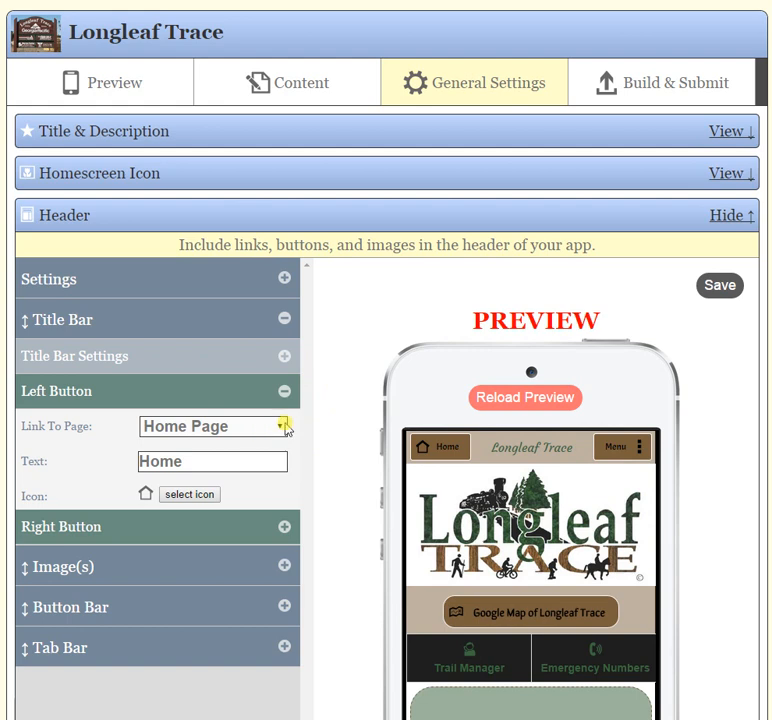
{"action": "left_click", "coordinate": [283, 427]}
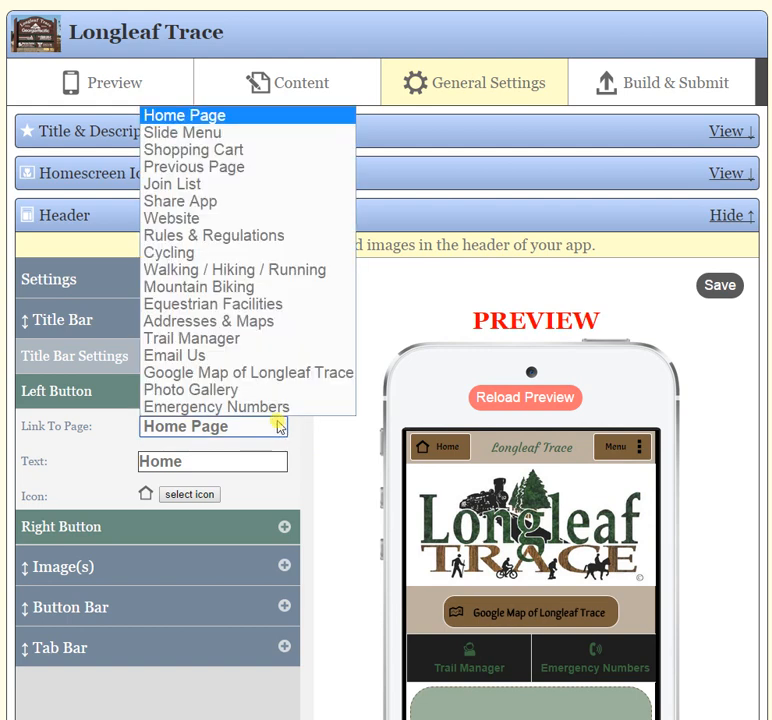
{"action": "left_click", "coordinate": [186, 185]}
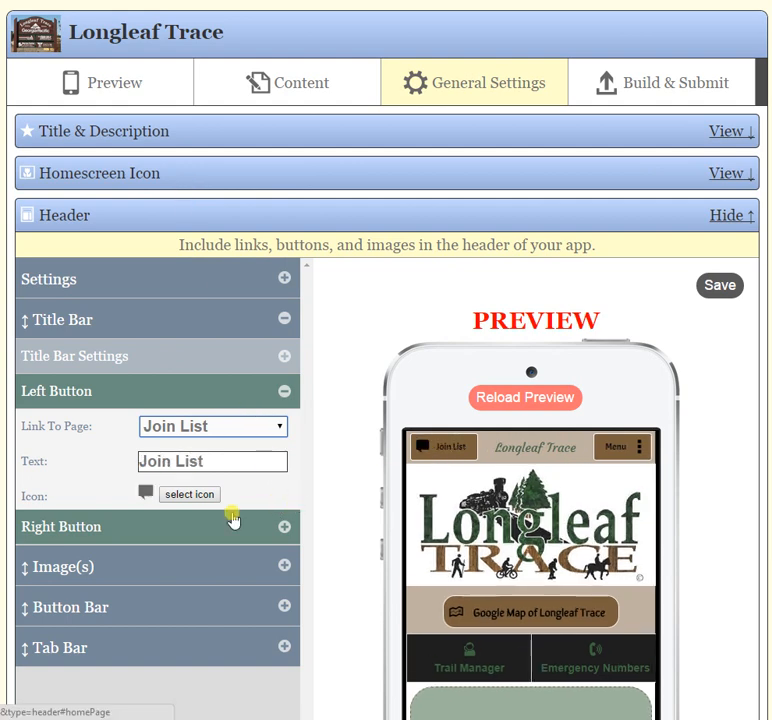
{"action": "triple_click", "coordinate": [224, 461]}
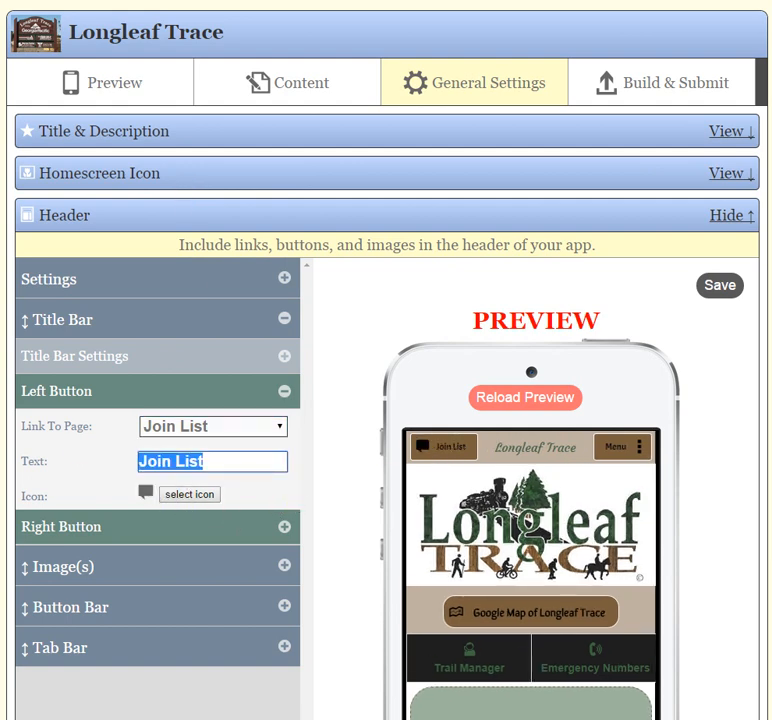
{"action": "type", "text": "List"}
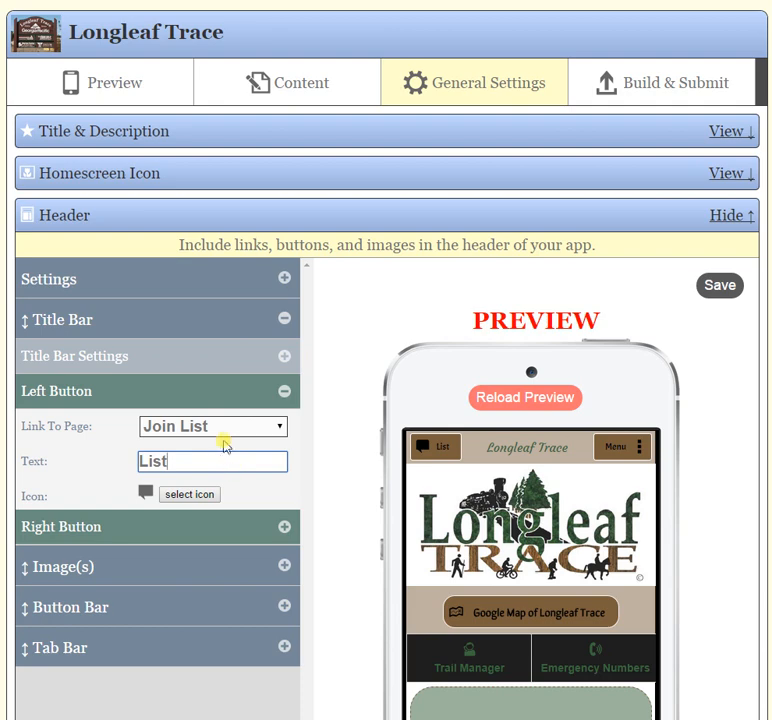
View the icon library for the left button, close it without choosing an icon, and collapse the button's settings.
{"action": "scroll", "coordinate": [340, 413], "scroll_direction": "down", "scroll_amount": 1}
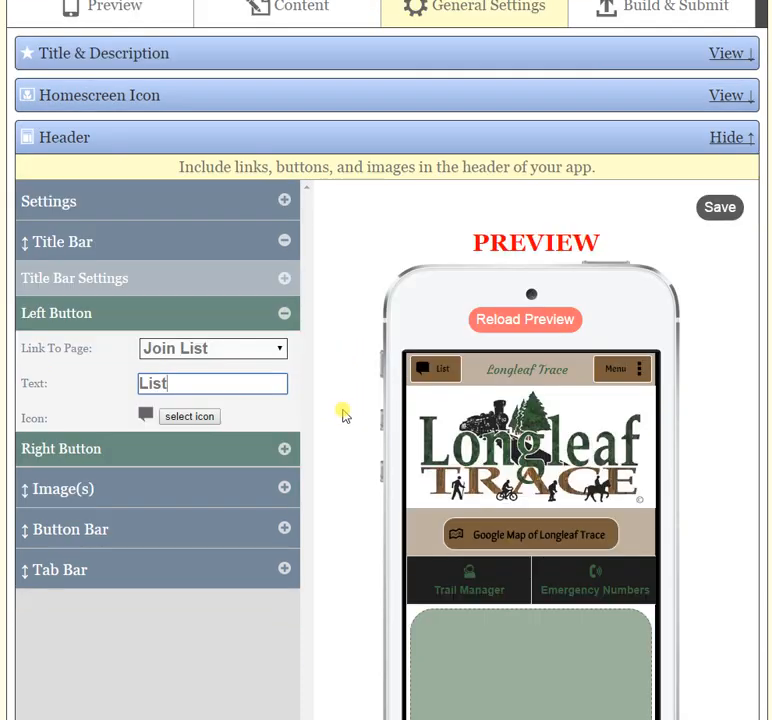
{"action": "left_click", "coordinate": [189, 418]}
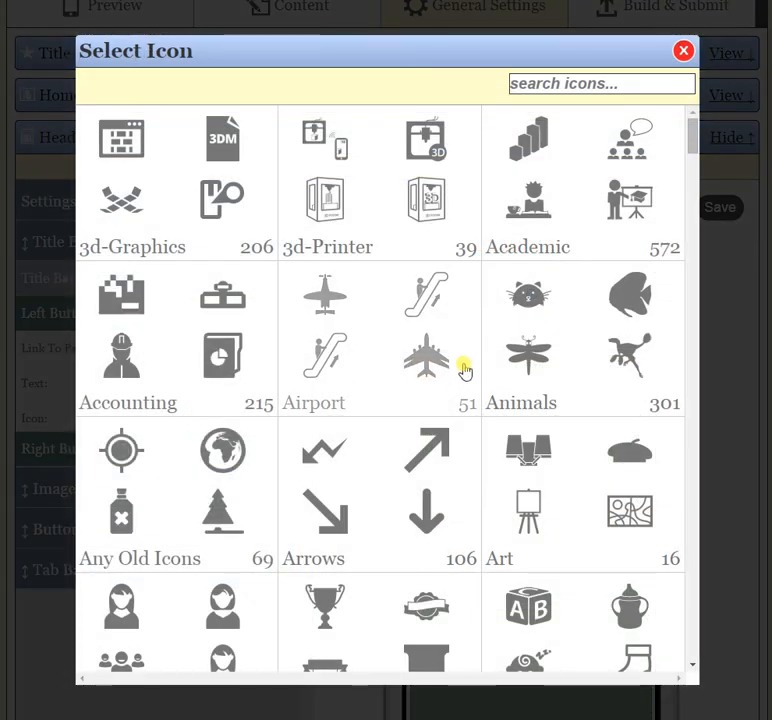
{"action": "left_click", "coordinate": [684, 55]}
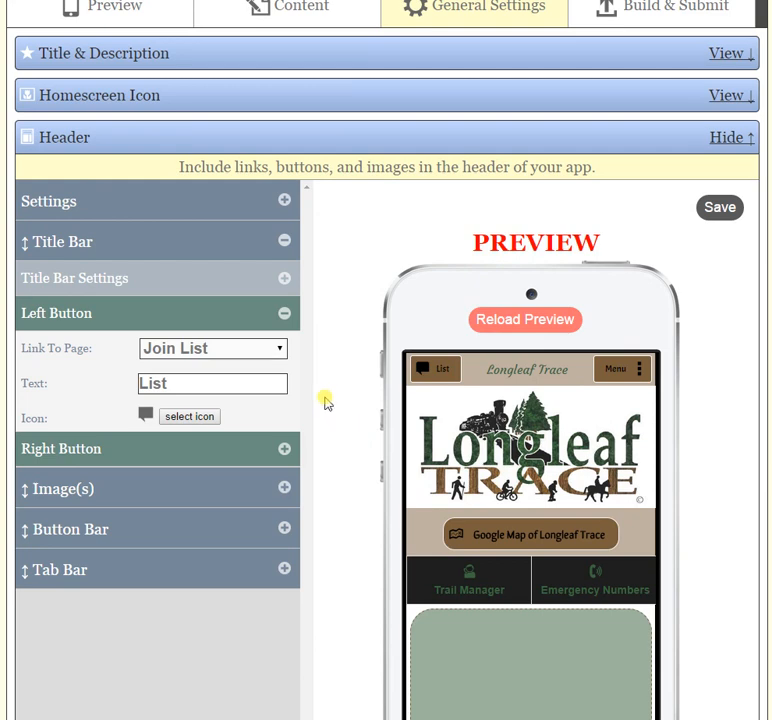
{"action": "left_click", "coordinate": [287, 315]}
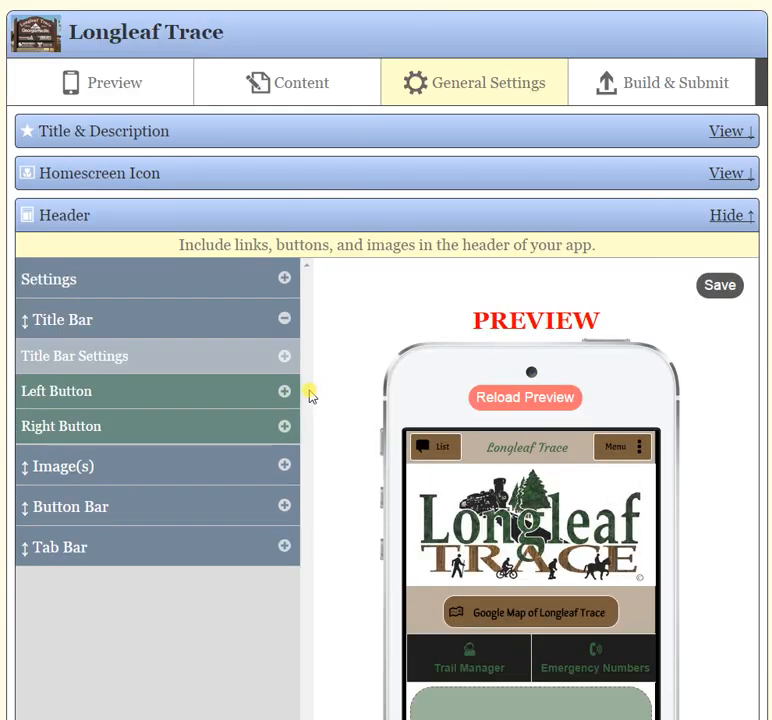
Link the left button to Home Page again, and review the list of pages available for linking.
{"action": "left_click", "coordinate": [307, 85]}
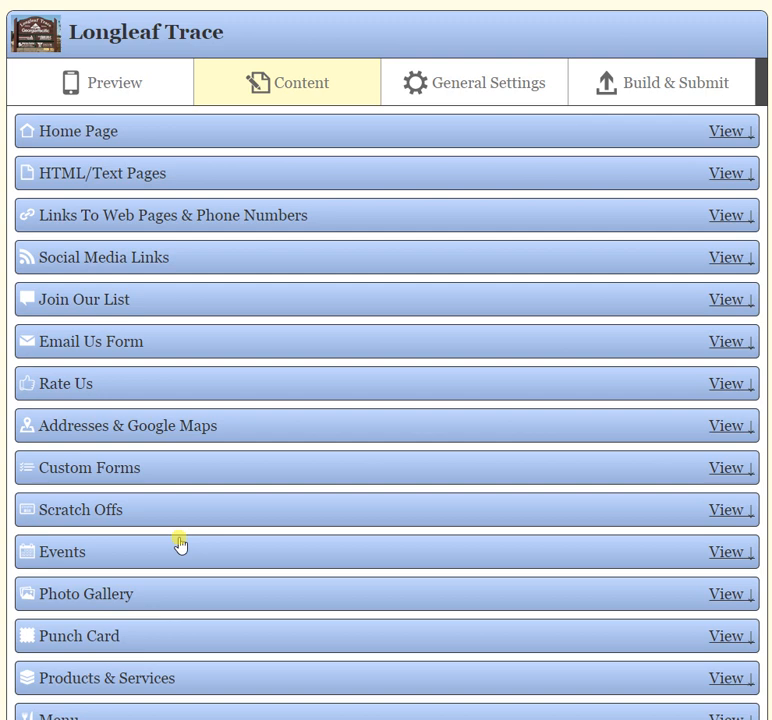
{"action": "left_click", "coordinate": [462, 86]}
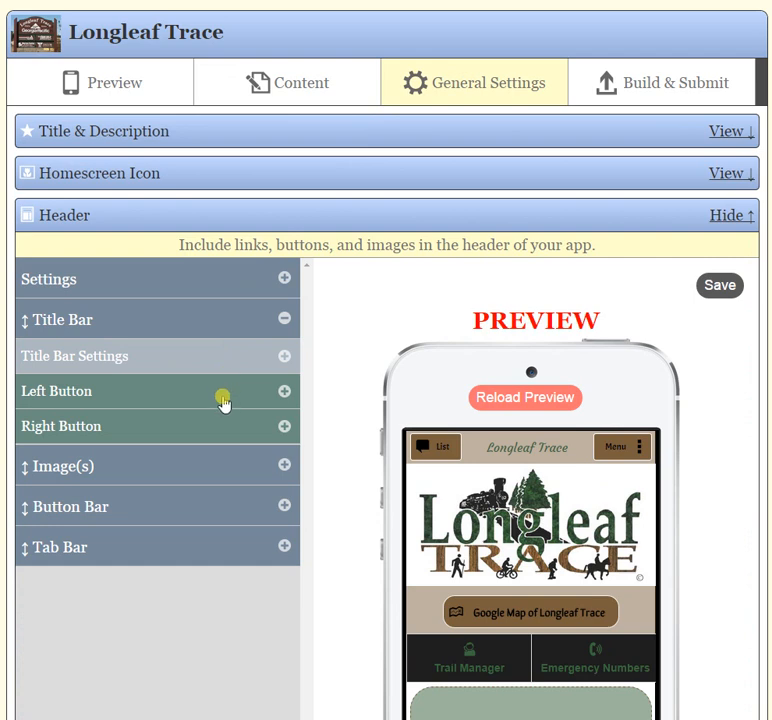
{"action": "left_click", "coordinate": [284, 395]}
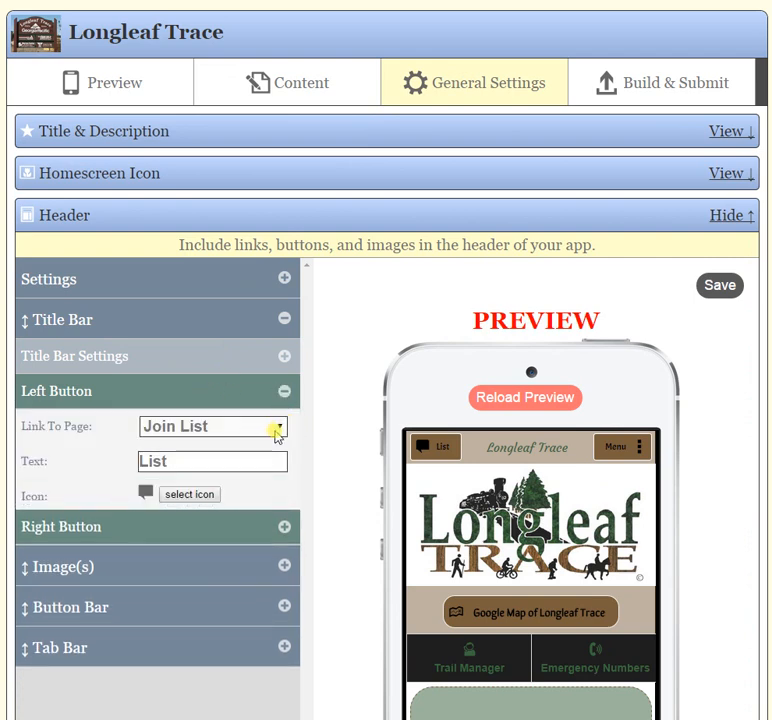
{"action": "left_click", "coordinate": [279, 429]}
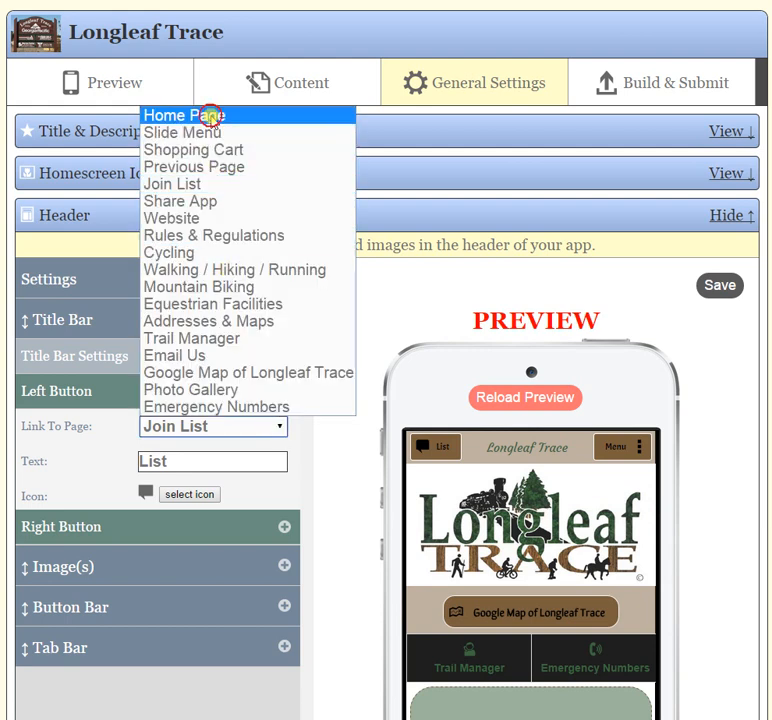
{"action": "left_click", "coordinate": [210, 116]}
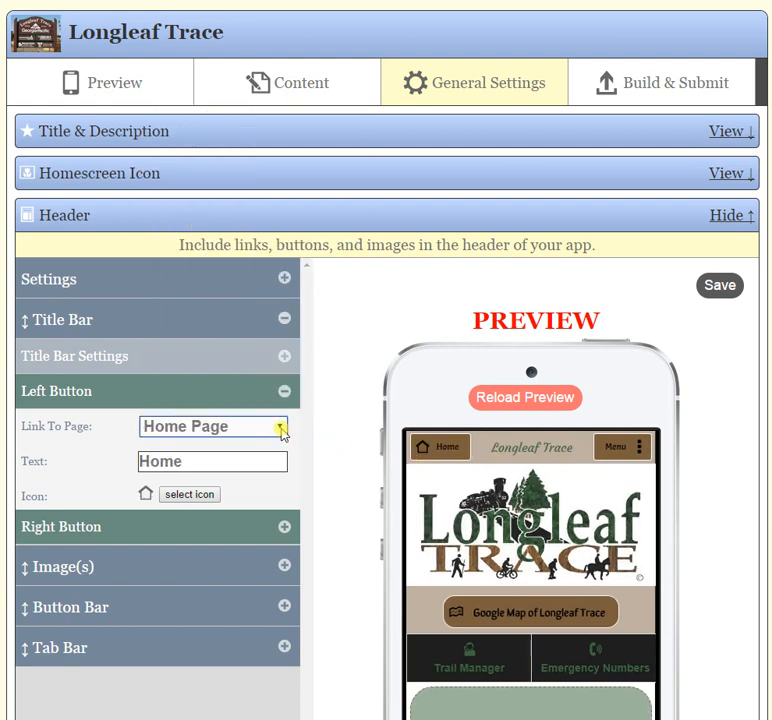
{"action": "left_click", "coordinate": [281, 428]}
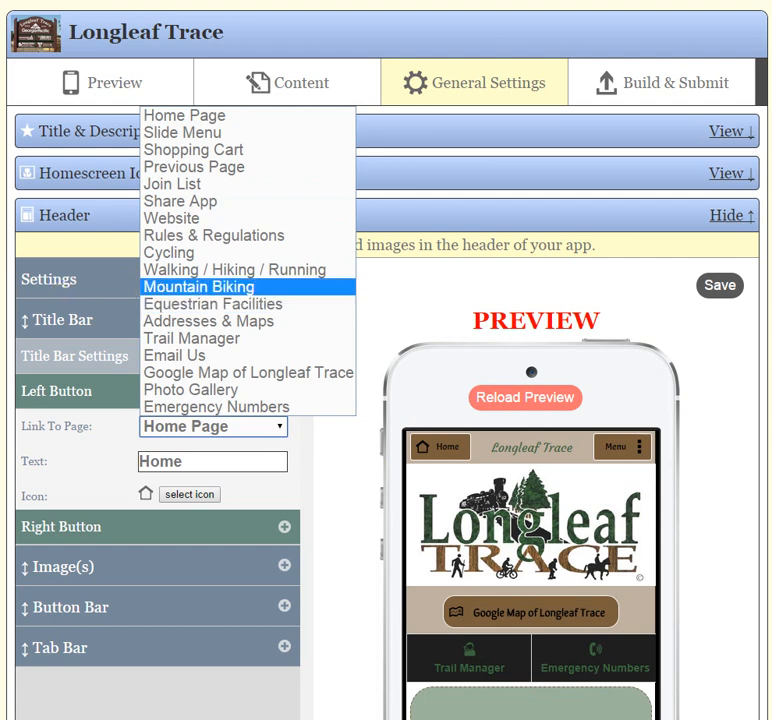
{"action": "key", "text": "Escape"}
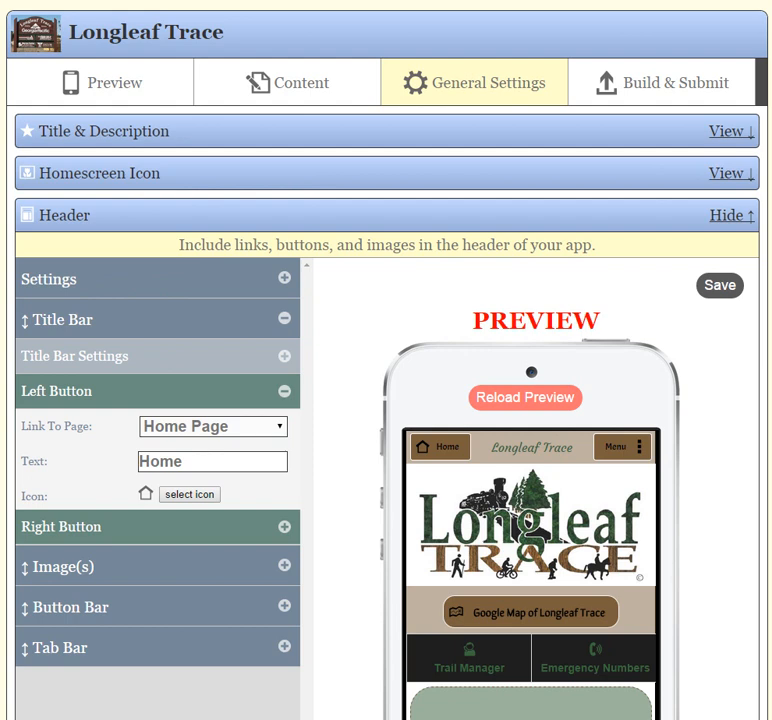
{"action": "left_click", "coordinate": [285, 392]}
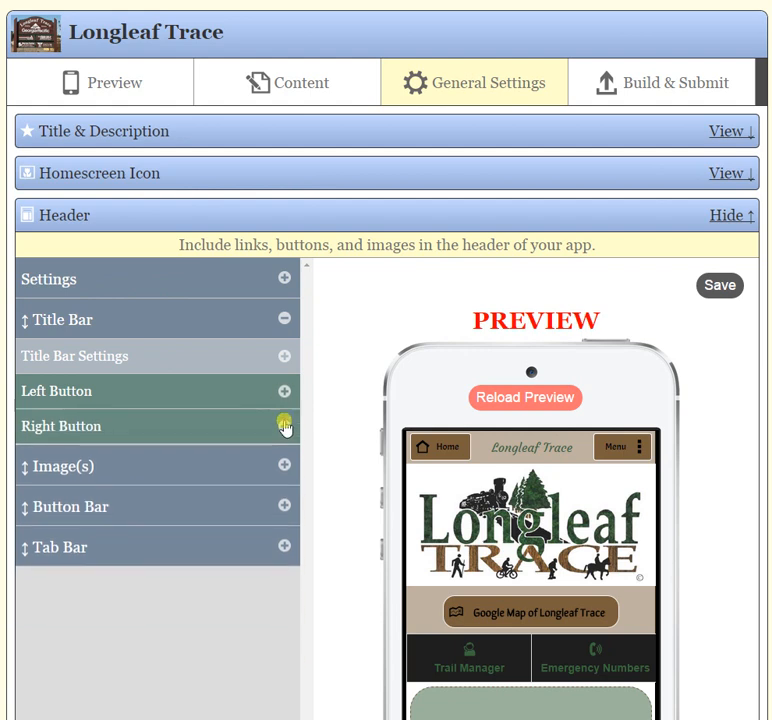
Show the title bar's right button settings and test the Menu button in the header preview, dismissing the message.
{"action": "left_click", "coordinate": [285, 427]}
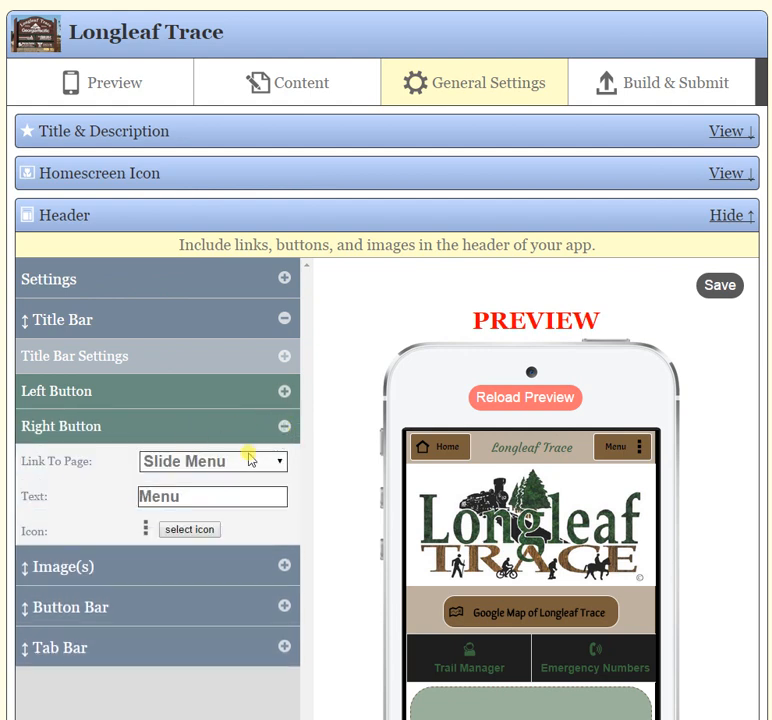
{"action": "left_click", "coordinate": [611, 450]}
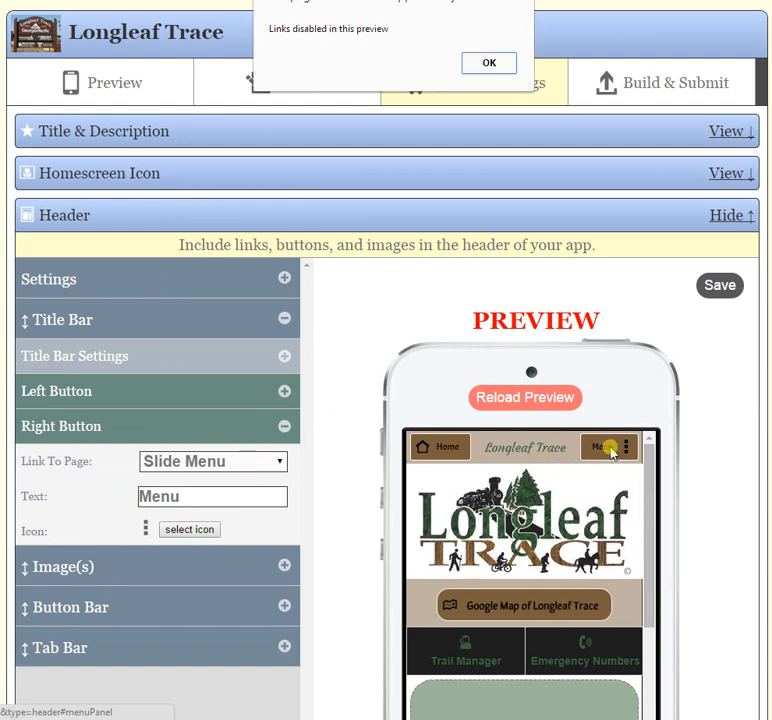
{"action": "left_click", "coordinate": [474, 61]}
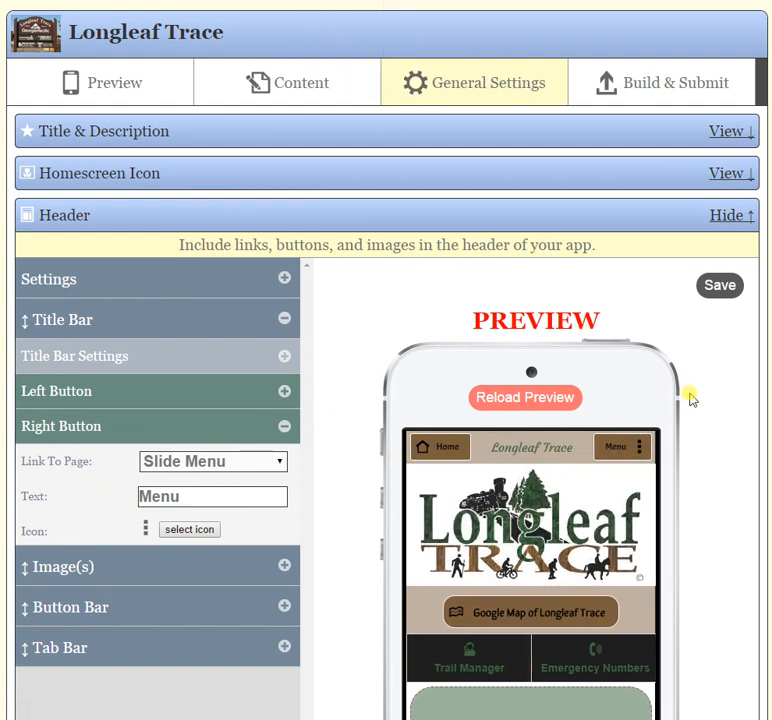
Reload the full app preview and open and close the slide menu from the header's Menu button.
{"action": "left_click", "coordinate": [117, 80]}
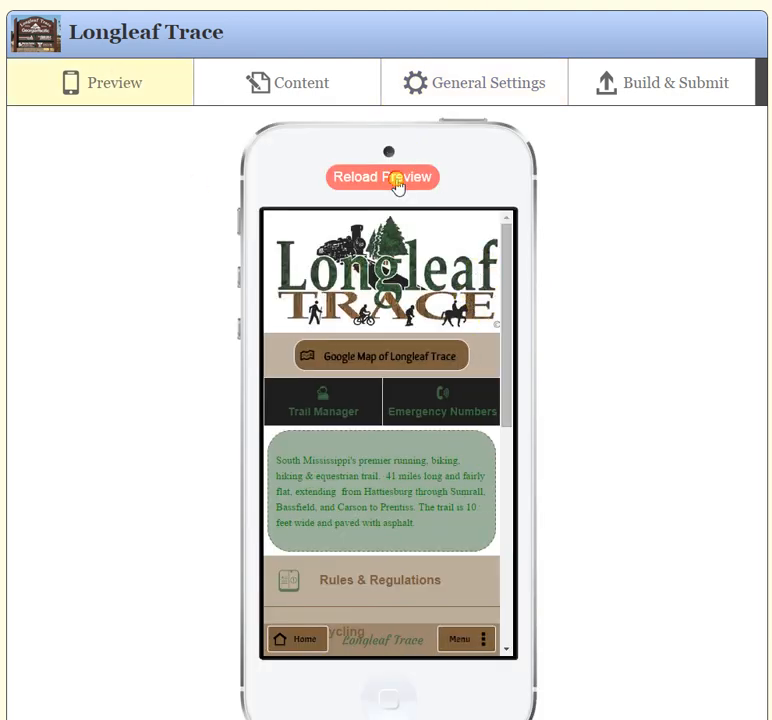
{"action": "left_click", "coordinate": [396, 180]}
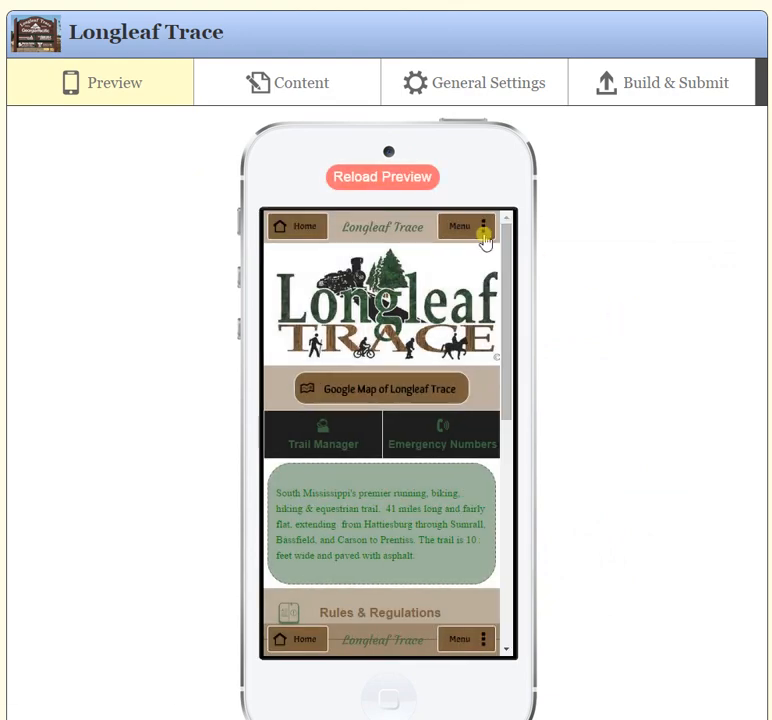
{"action": "left_click", "coordinate": [484, 238]}
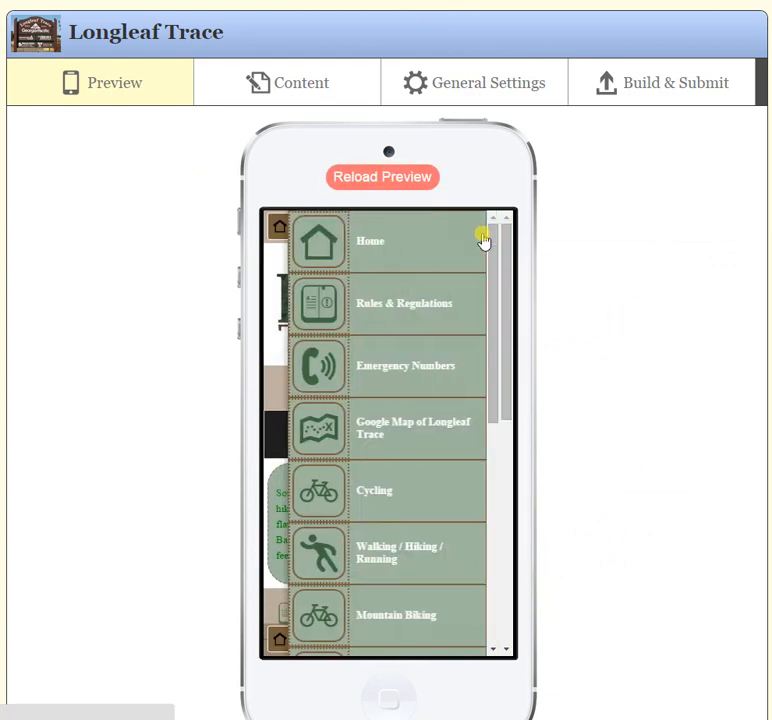
{"action": "left_click", "coordinate": [287, 258]}
Return to the header settings, review the pages available for the right button's link, and collapse the button's settings.
{"action": "left_click", "coordinate": [441, 76]}
{"action": "scroll", "coordinate": [352, 304], "scroll_direction": "down", "scroll_amount": 1}
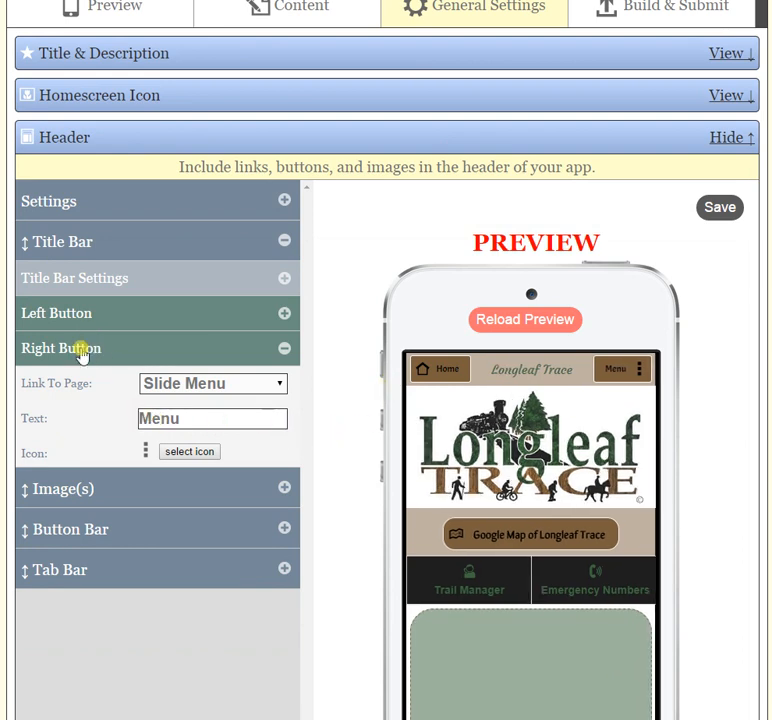
{"action": "left_click", "coordinate": [239, 389]}
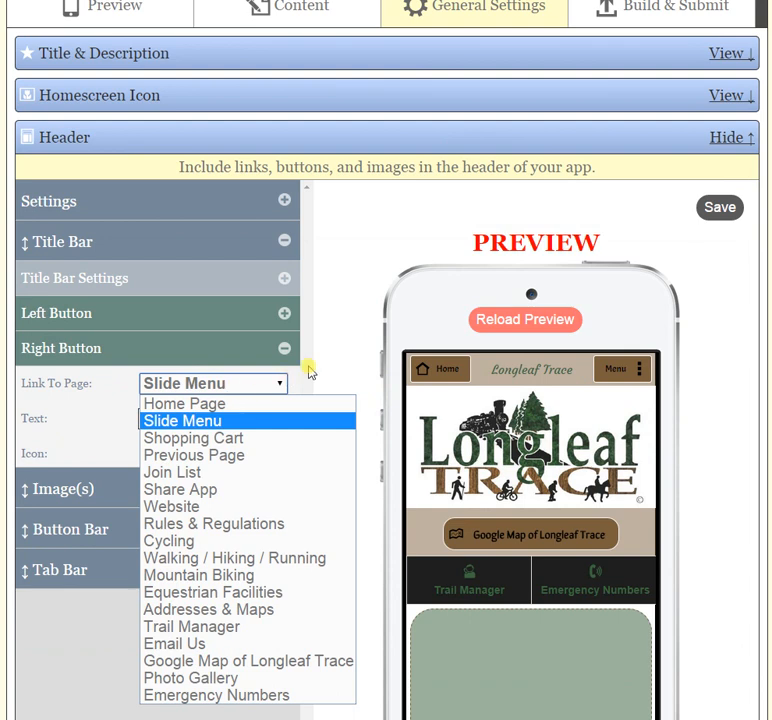
{"action": "left_click", "coordinate": [343, 334]}
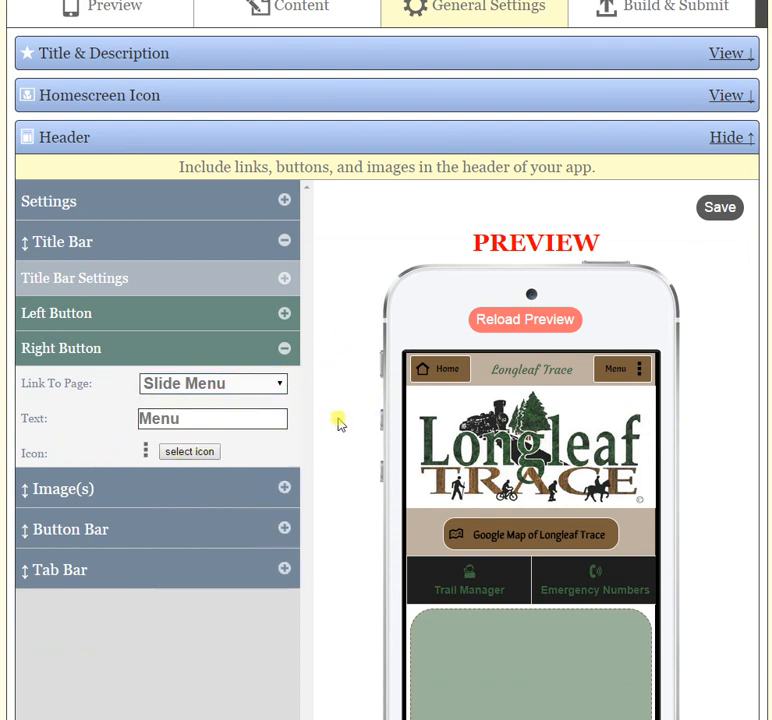
{"action": "left_click", "coordinate": [280, 352]}
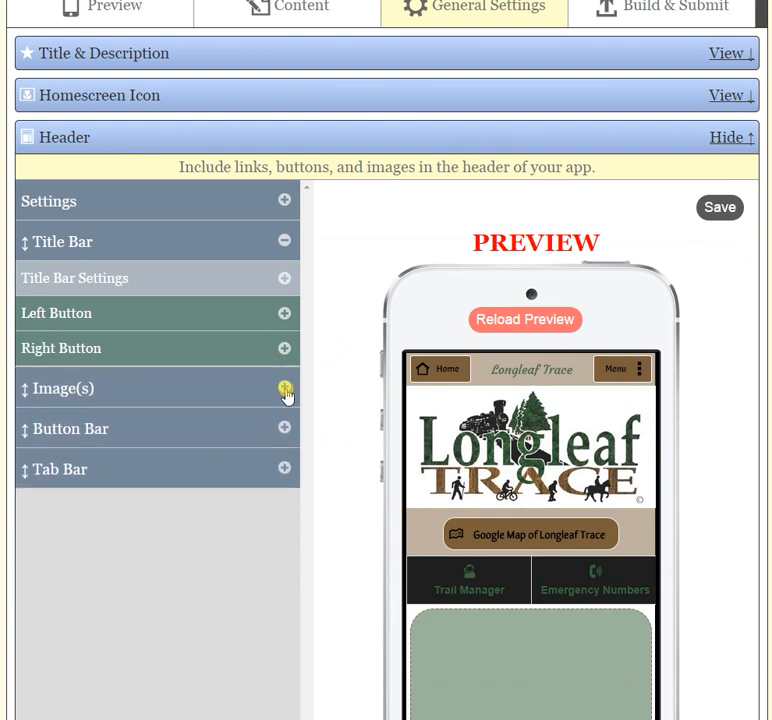
Remove the existing Longleaf Trace logo image from the header and confirm the removal.
{"action": "left_click", "coordinate": [286, 392]}
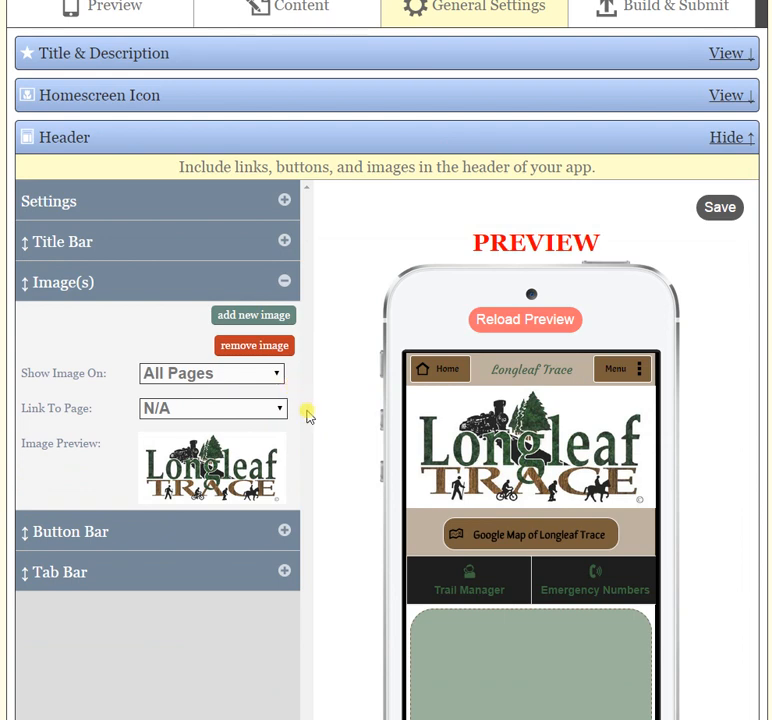
{"action": "left_click", "coordinate": [262, 348]}
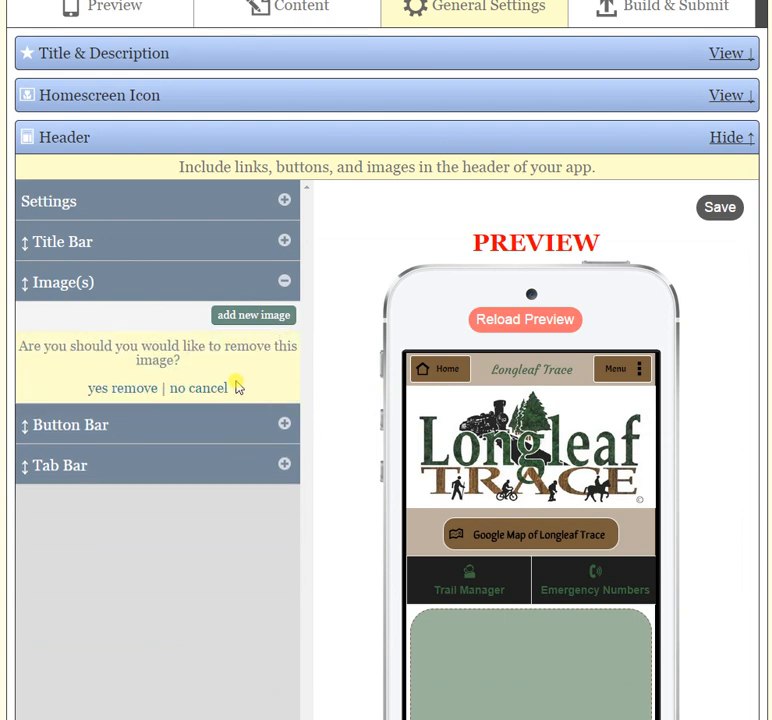
{"action": "left_click", "coordinate": [129, 389]}
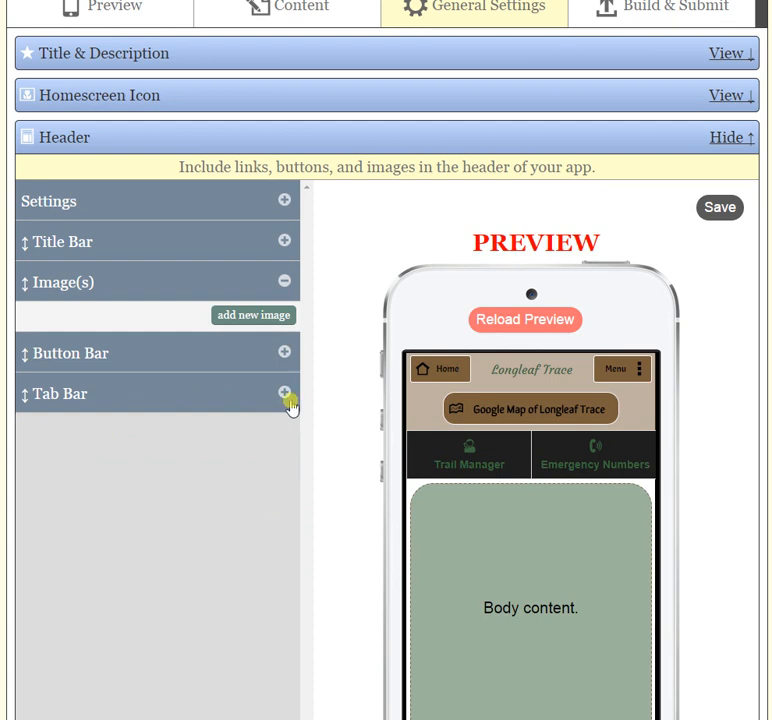
Start a new header image and review the pages it can link to, leaving the link at N/A.
{"action": "left_click", "coordinate": [253, 314]}
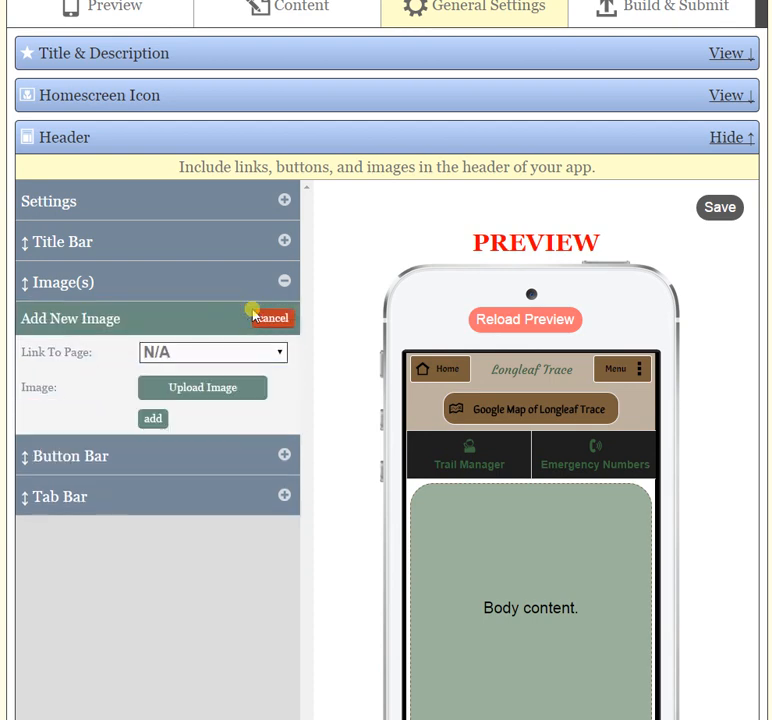
{"action": "left_click", "coordinate": [202, 353]}
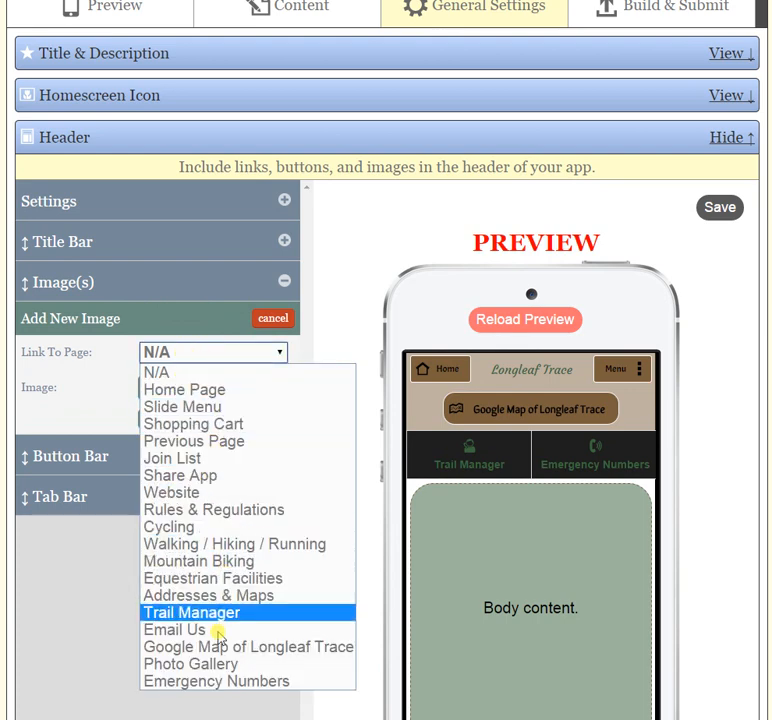
{"action": "left_click", "coordinate": [343, 280]}
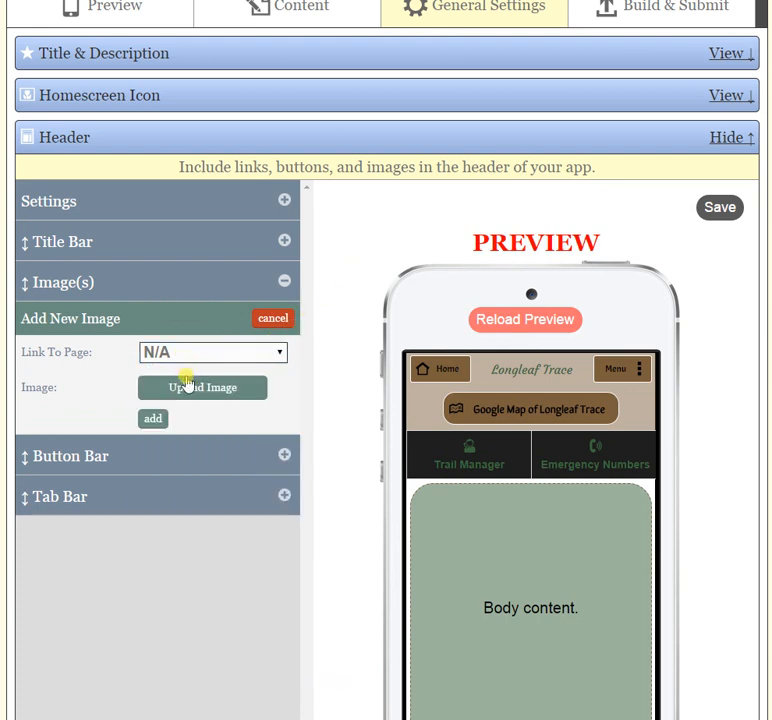
Upload rttlogo.jpg from the computer and add it as the header image.
{"action": "left_click", "coordinate": [212, 392]}
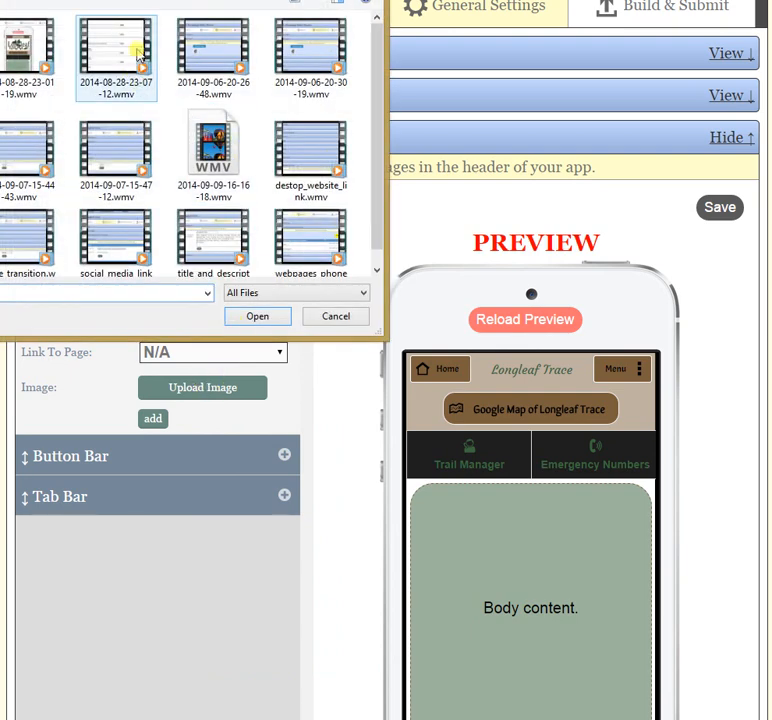
{"action": "left_click", "coordinate": [141, 2]}
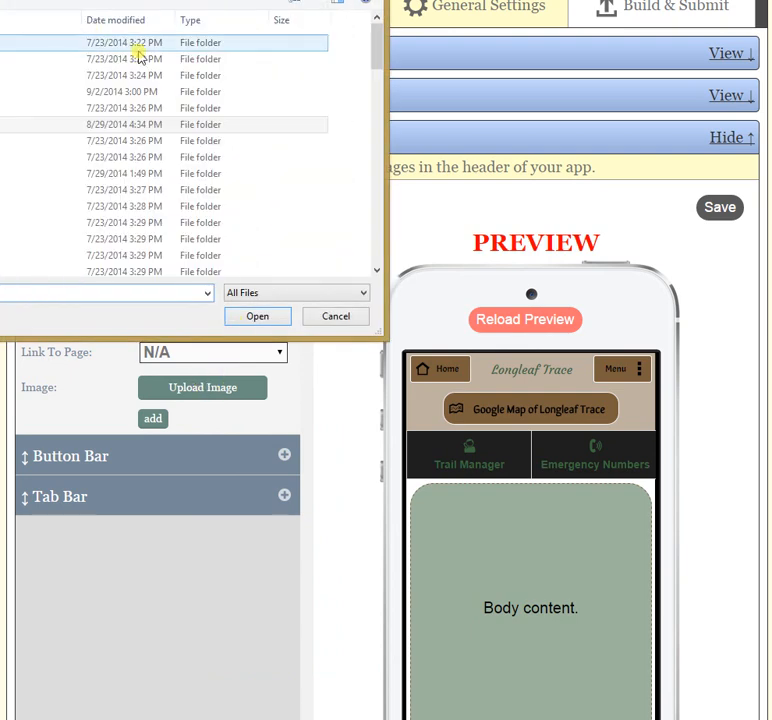
{"action": "left_click", "coordinate": [5, 92]}
{"action": "double_click", "coordinate": [5, 92]}
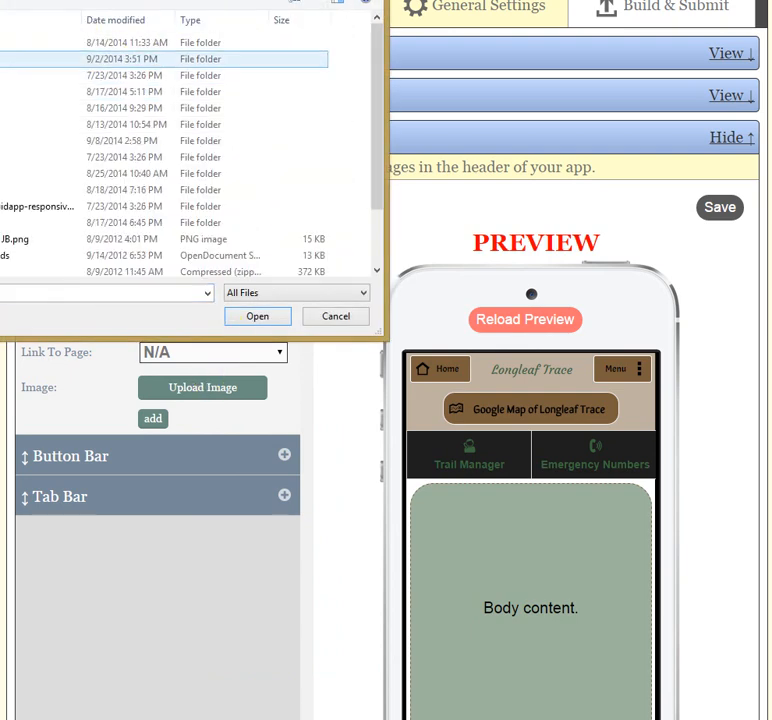
{"action": "double_click", "coordinate": [5, 125]}
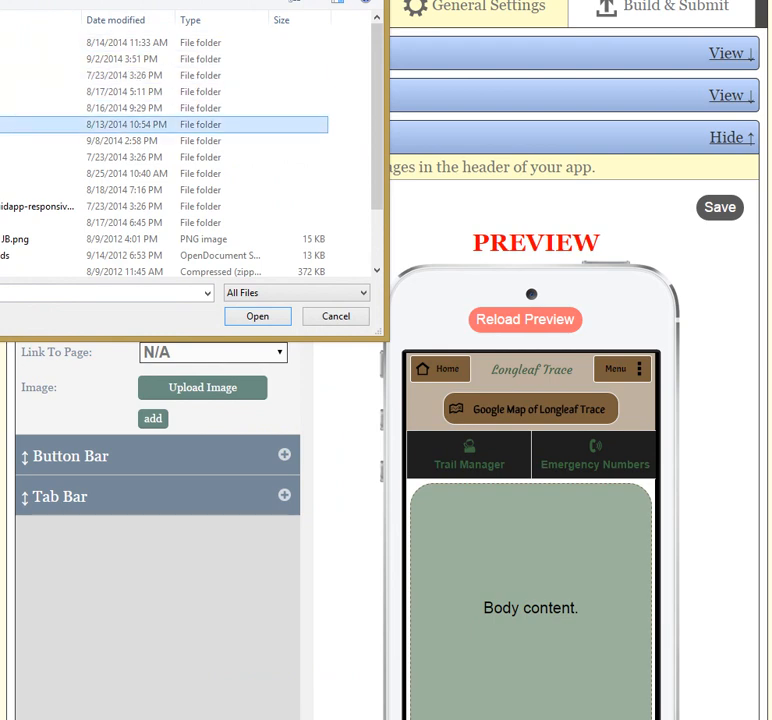
{"action": "left_click_drag", "start_coordinate": [365, 146], "coordinate": [369, 210]}
{"action": "left_click", "coordinate": [335, 185]}
{"action": "left_click", "coordinate": [257, 316]}
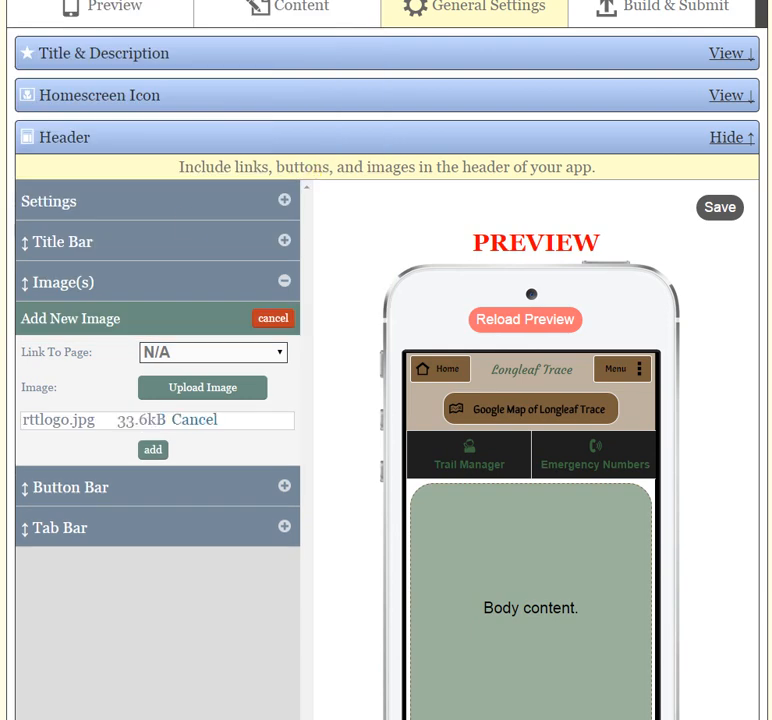
{"action": "left_click", "coordinate": [150, 504]}
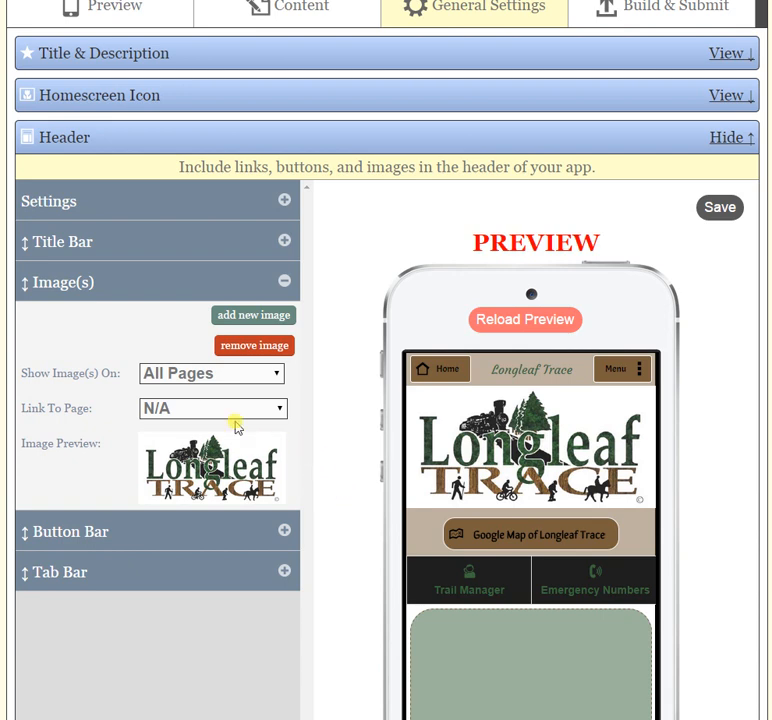
Review the options for which pages show the header image, keeping All Pages.
{"action": "left_click", "coordinate": [219, 377]}
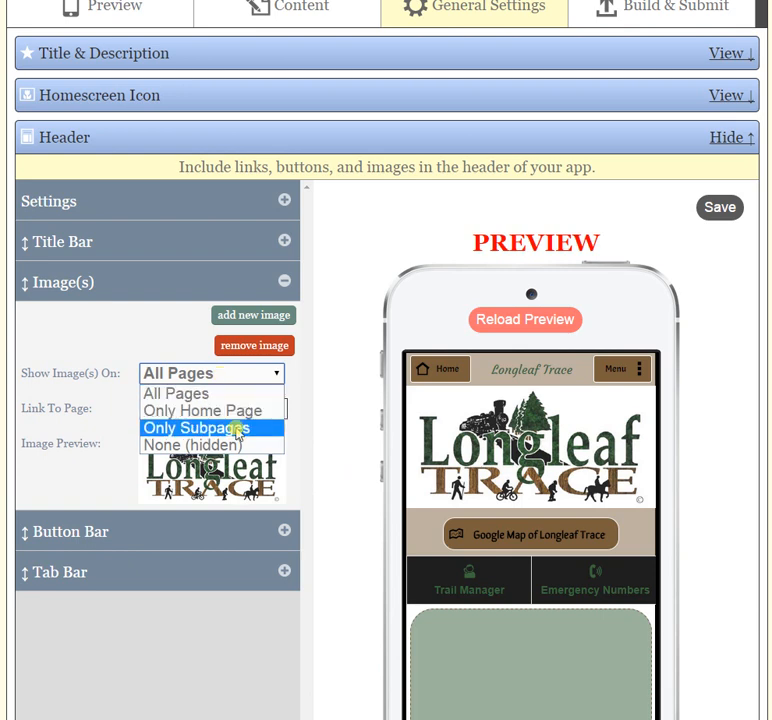
{"action": "left_click", "coordinate": [133, 336]}
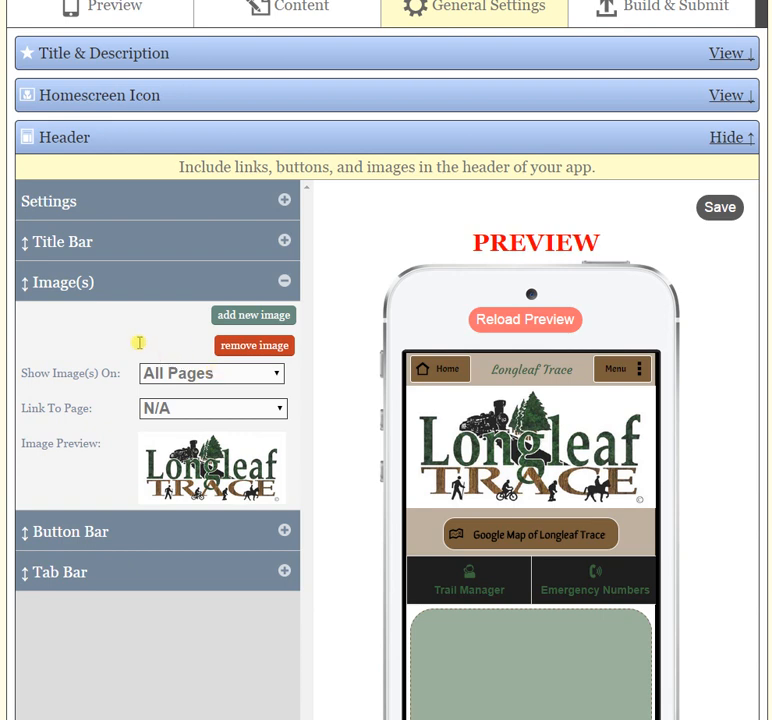
Upload the photo of bicycle handlebars on the trail and add it as a second header image with no page link.
{"action": "scroll", "coordinate": [90, 367], "scroll_direction": "down", "scroll_amount": 2}
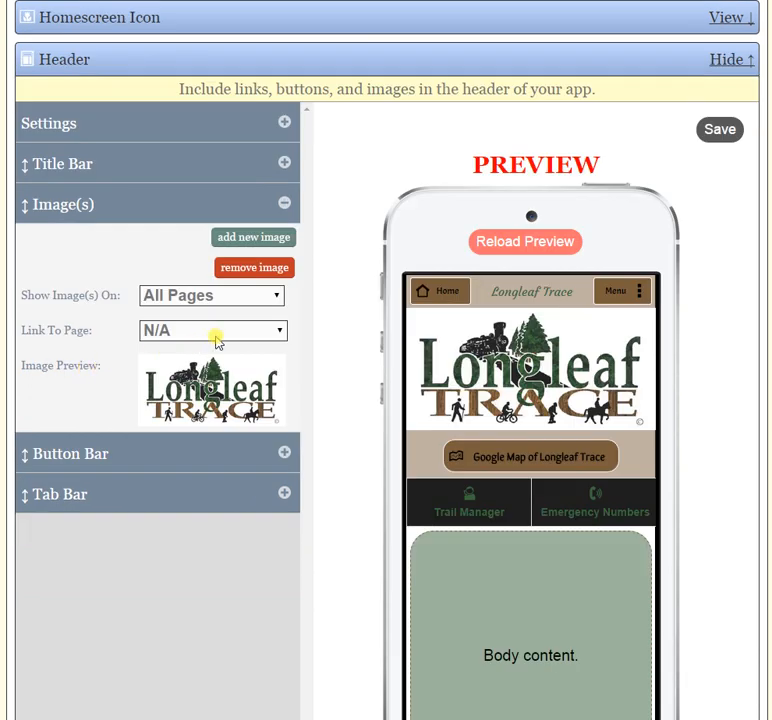
{"action": "left_click", "coordinate": [262, 240]}
{"action": "left_click", "coordinate": [205, 307]}
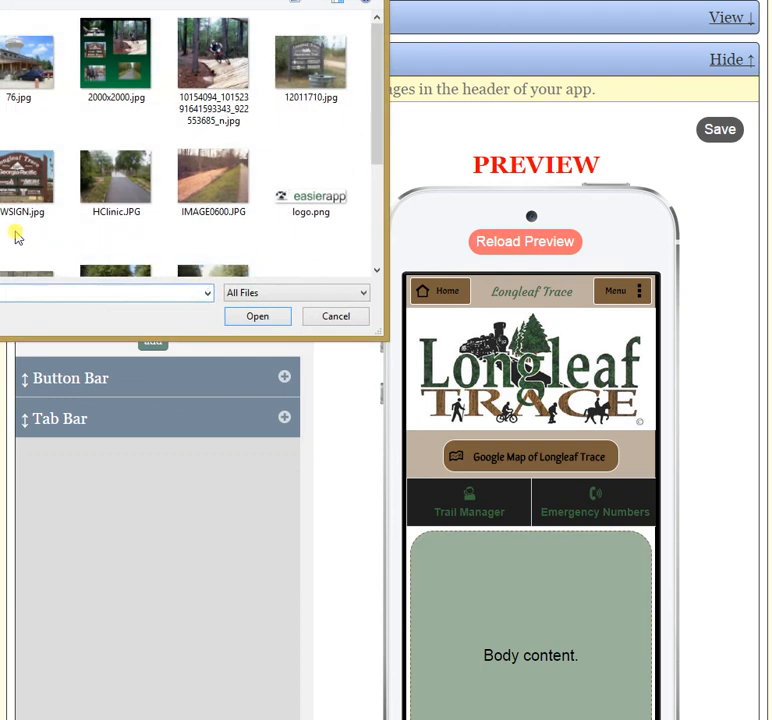
{"action": "double_click", "coordinate": [2, 62]}
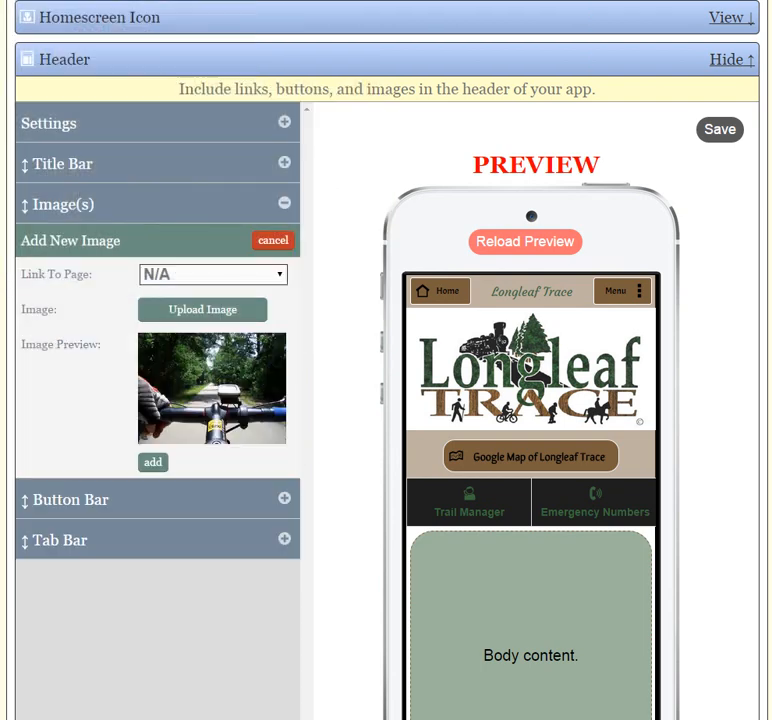
{"action": "left_click", "coordinate": [152, 463]}
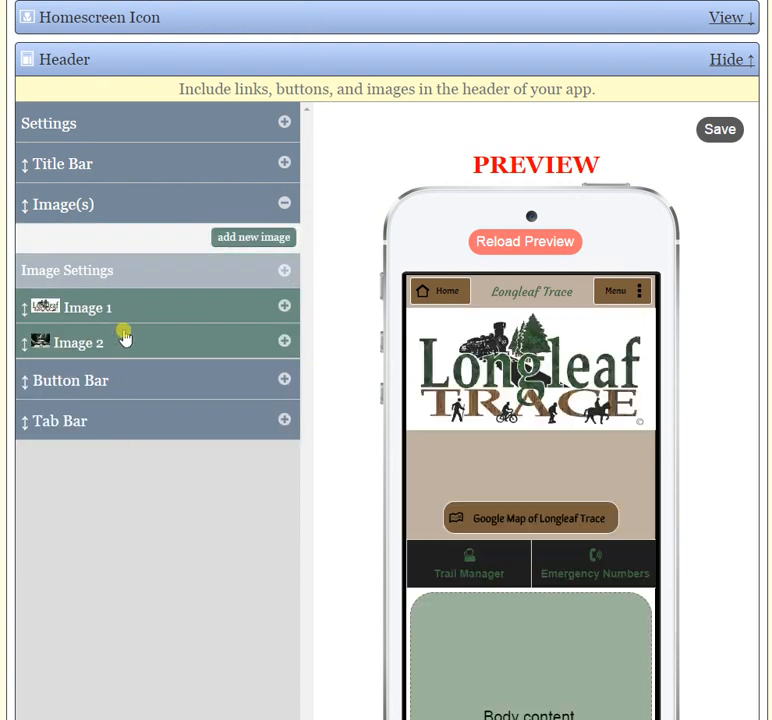
Set the transition between the header images to Fly.
{"action": "left_click", "coordinate": [285, 272]}
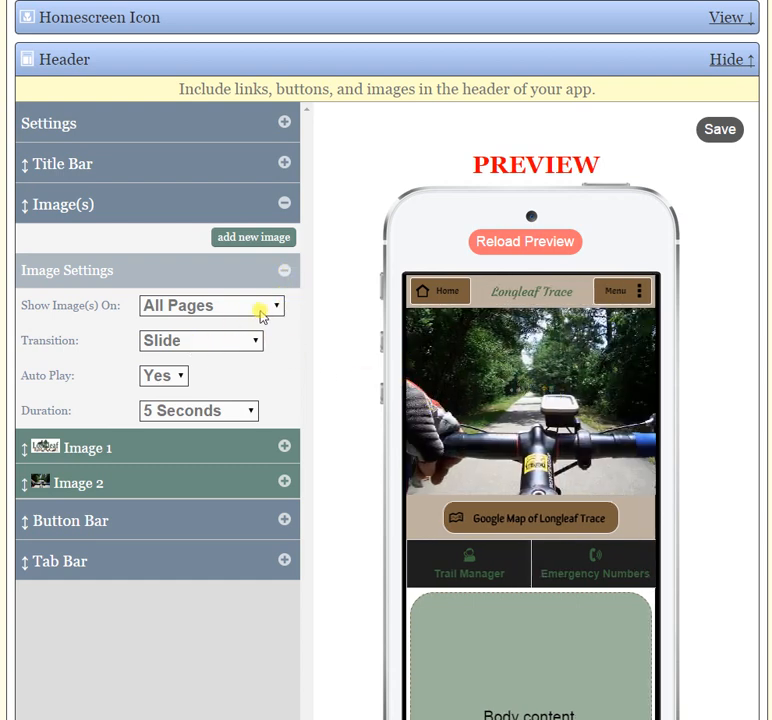
{"action": "left_click", "coordinate": [255, 341]}
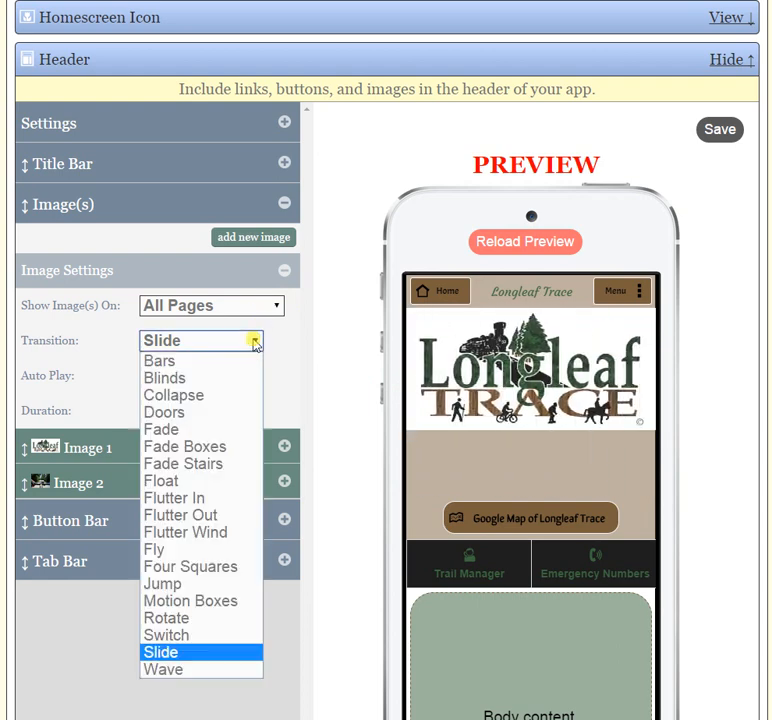
{"action": "left_click", "coordinate": [218, 555]}
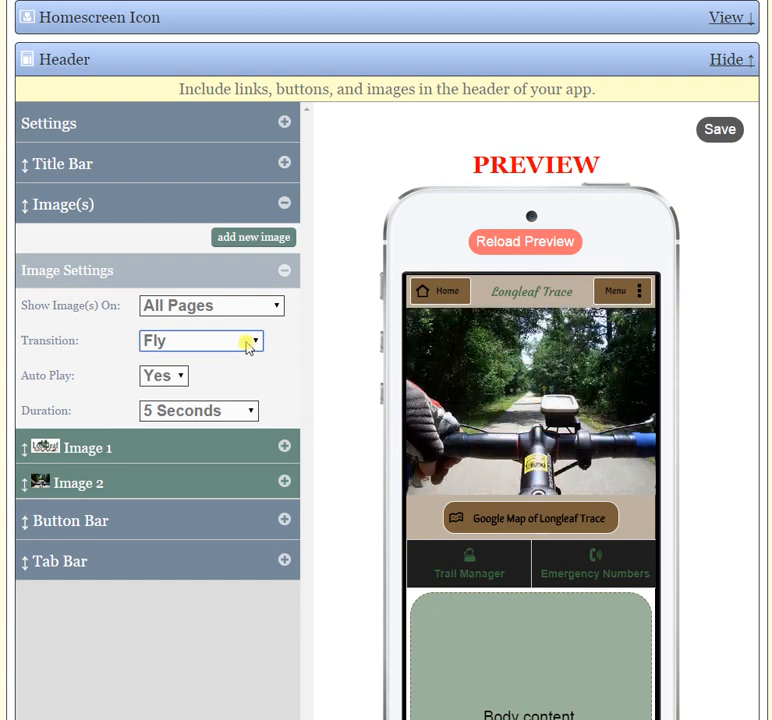
Try Auto Play set to No for the header images, restore it to Yes, and collapse the image settings.
{"action": "left_click", "coordinate": [181, 377]}
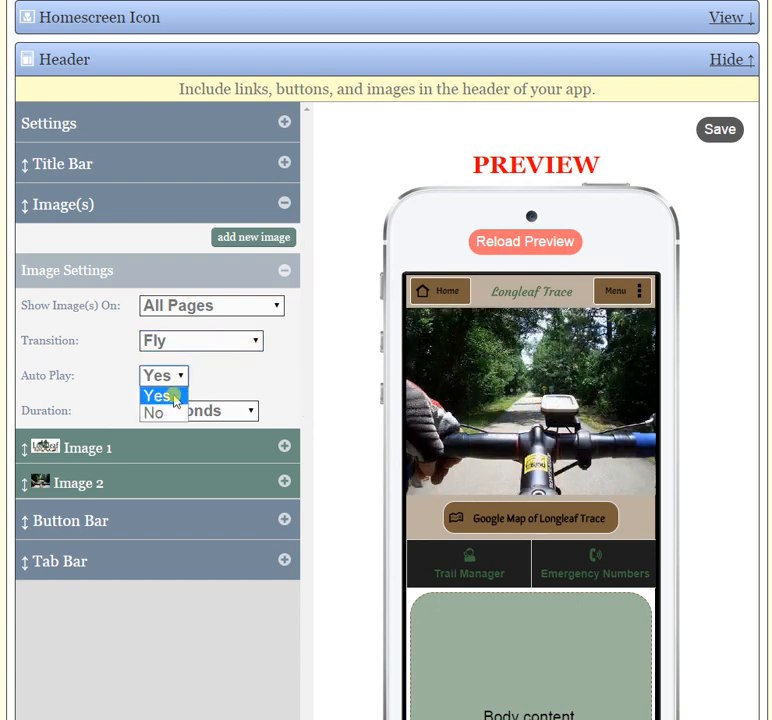
{"action": "left_click", "coordinate": [165, 411]}
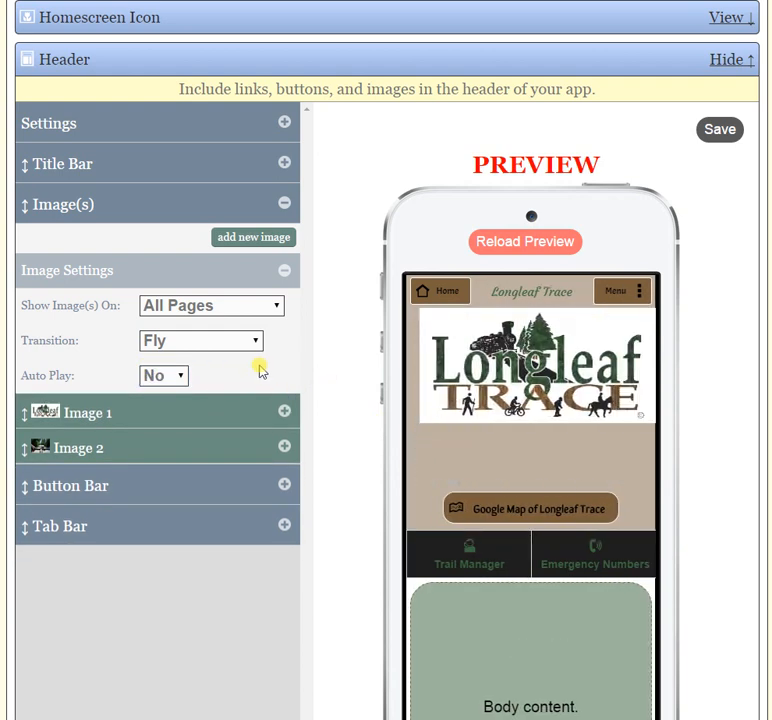
{"action": "left_click", "coordinate": [182, 377]}
{"action": "left_click", "coordinate": [169, 395]}
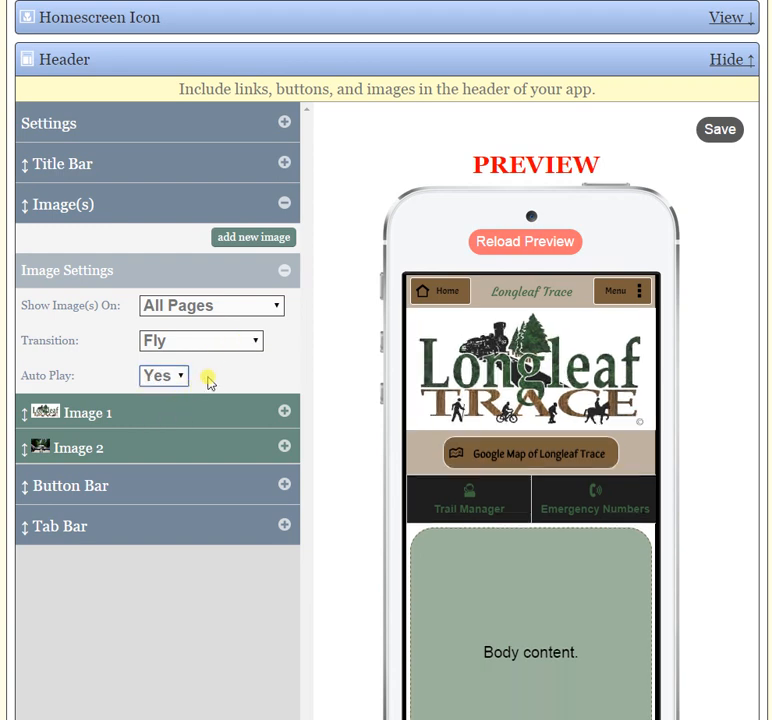
{"action": "left_click", "coordinate": [285, 270]}
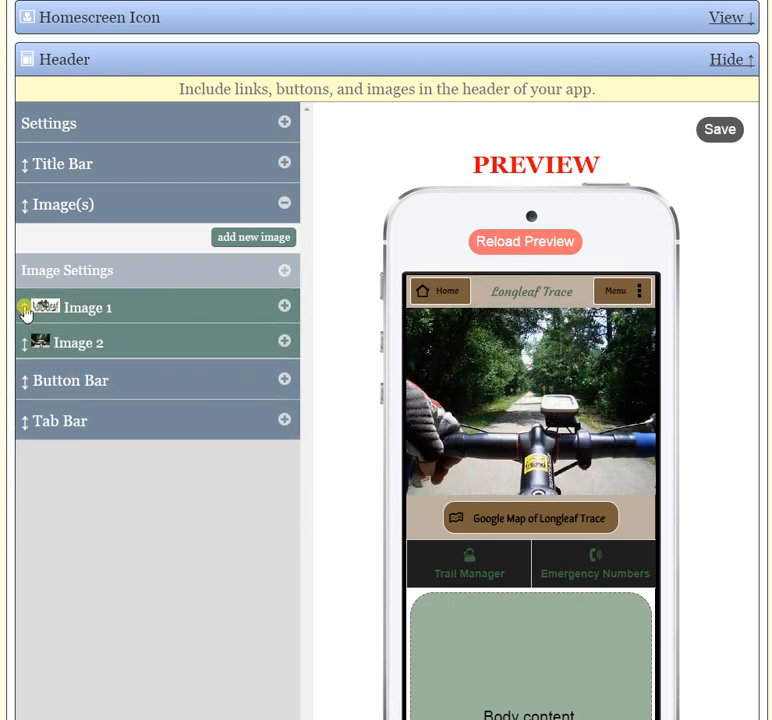
Try placing the handlebar photo ahead of the Longleaf Trace logo in the header images, and restore the original order.
{"action": "left_click_drag", "start_coordinate": [100, 308], "coordinate": [124, 350]}
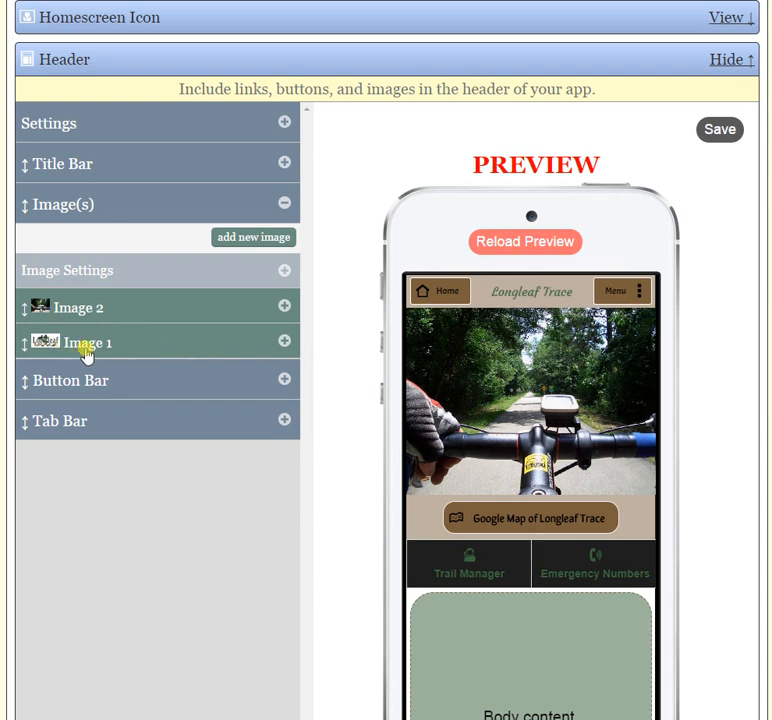
{"action": "left_click_drag", "start_coordinate": [100, 345], "coordinate": [105, 310]}
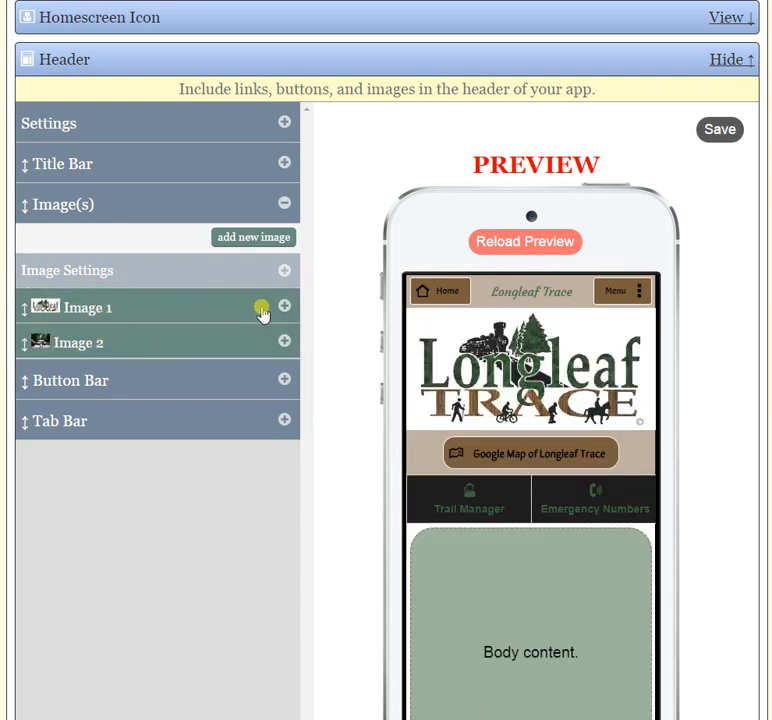
Remove the handlebar photo from the header images, confirm the removal, and collapse the image section.
{"action": "left_click", "coordinate": [284, 342]}
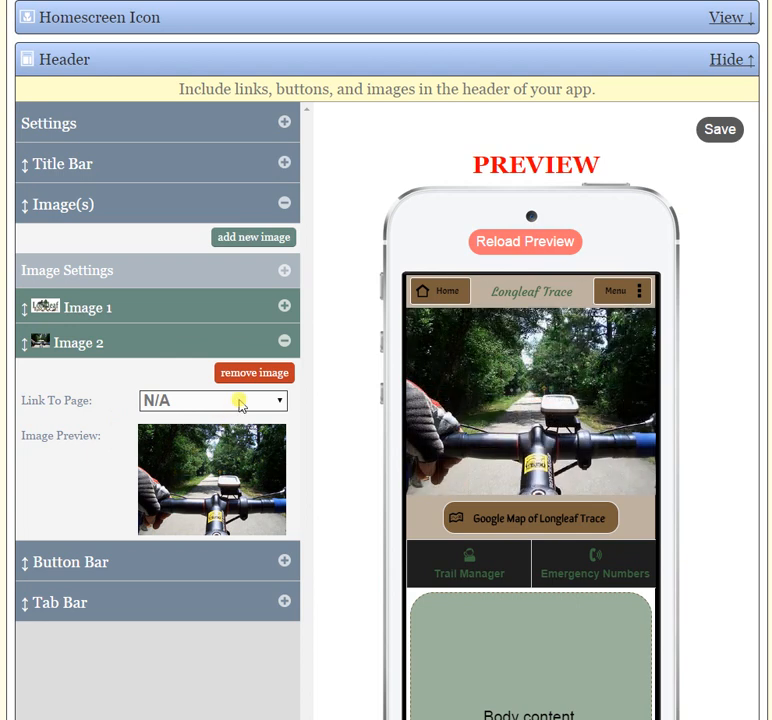
{"action": "left_click", "coordinate": [260, 375]}
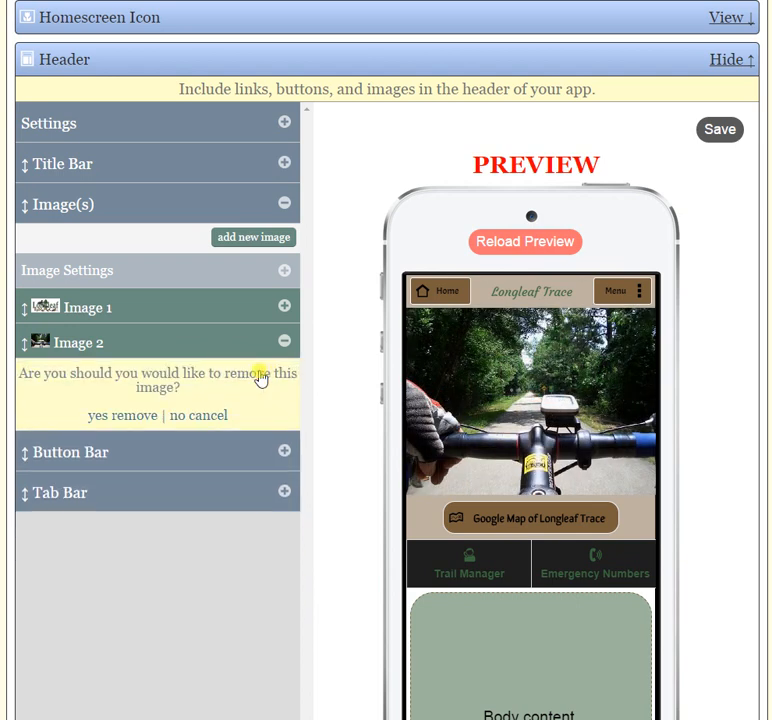
{"action": "left_click", "coordinate": [146, 419]}
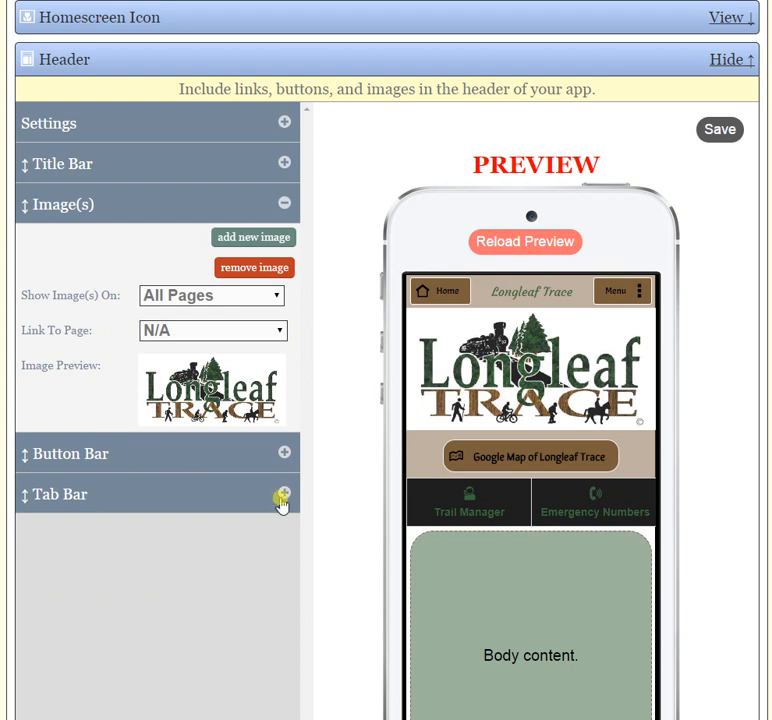
{"action": "left_click", "coordinate": [282, 204]}
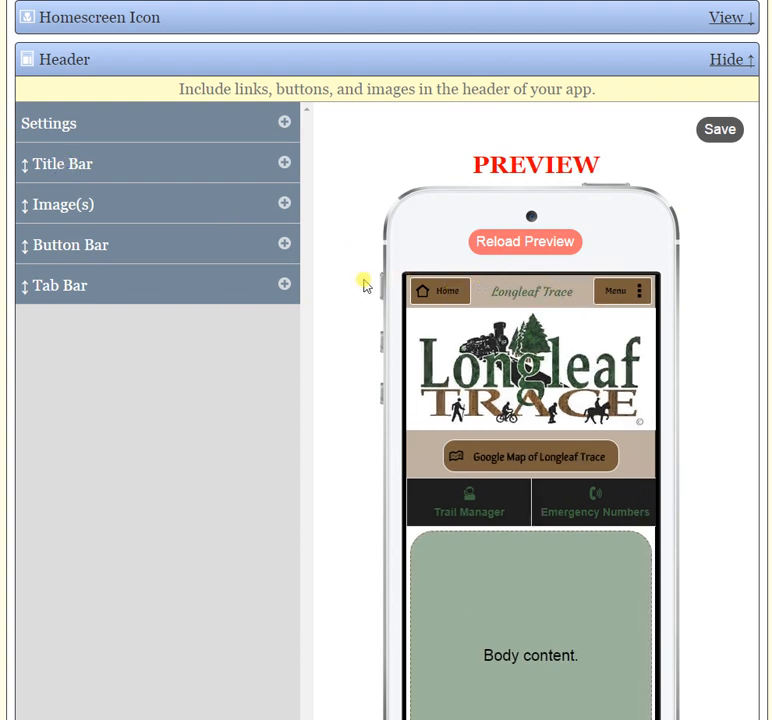
{"action": "left_click", "coordinate": [133, 205]}
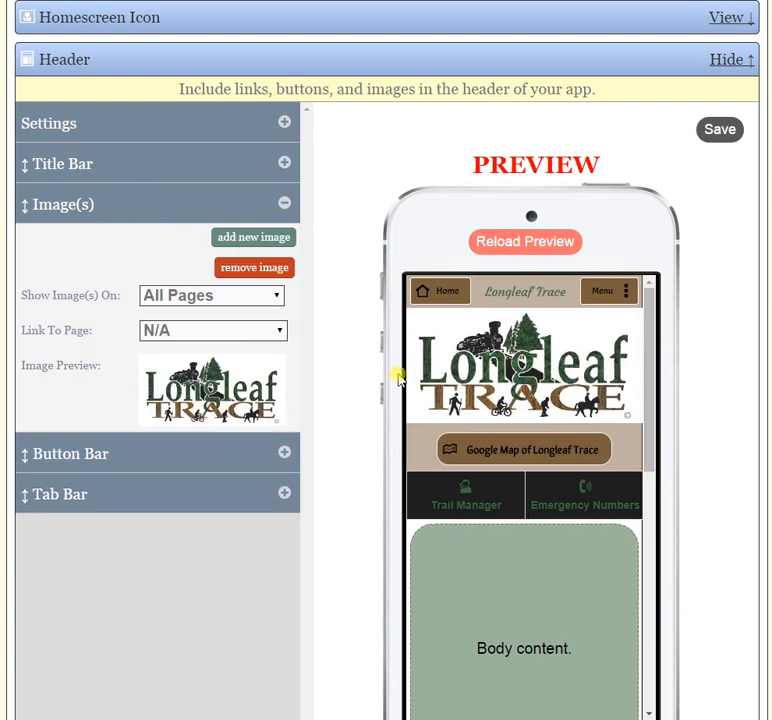
{"action": "left_click", "coordinate": [287, 205]}
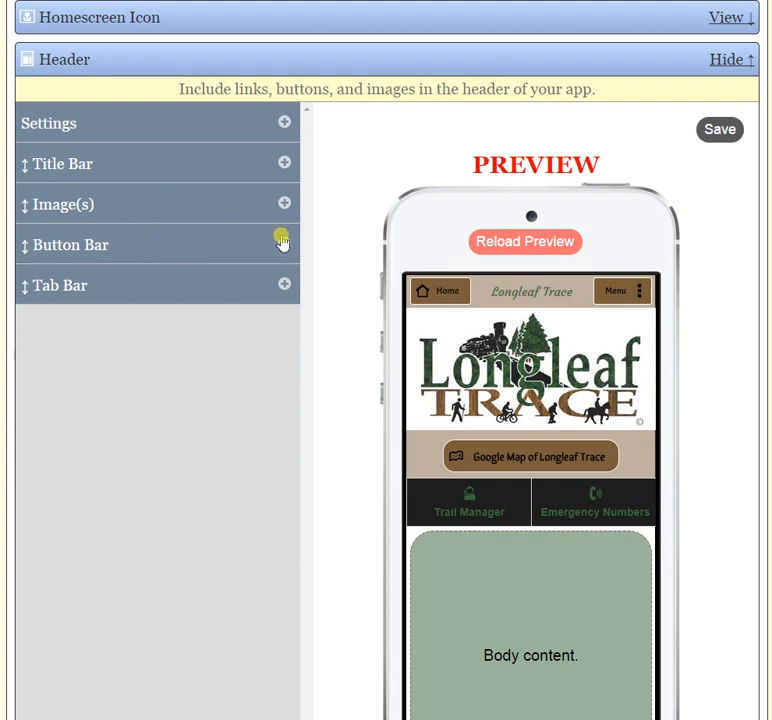
Add a button linking to Join List to the header's button bar, keeping its default text and icon.
{"action": "left_click", "coordinate": [282, 241]}
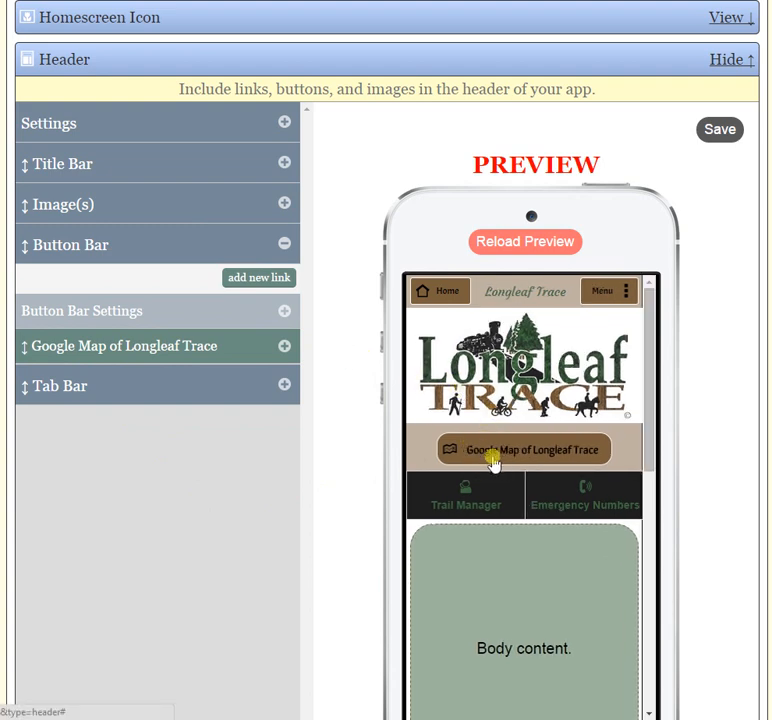
{"action": "left_click", "coordinate": [272, 281]}
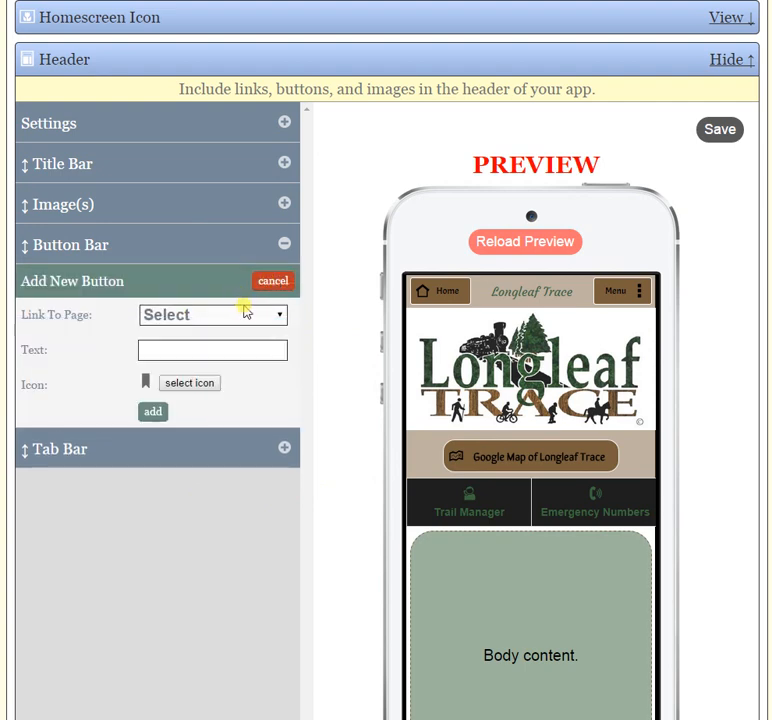
{"action": "left_click", "coordinate": [255, 316]}
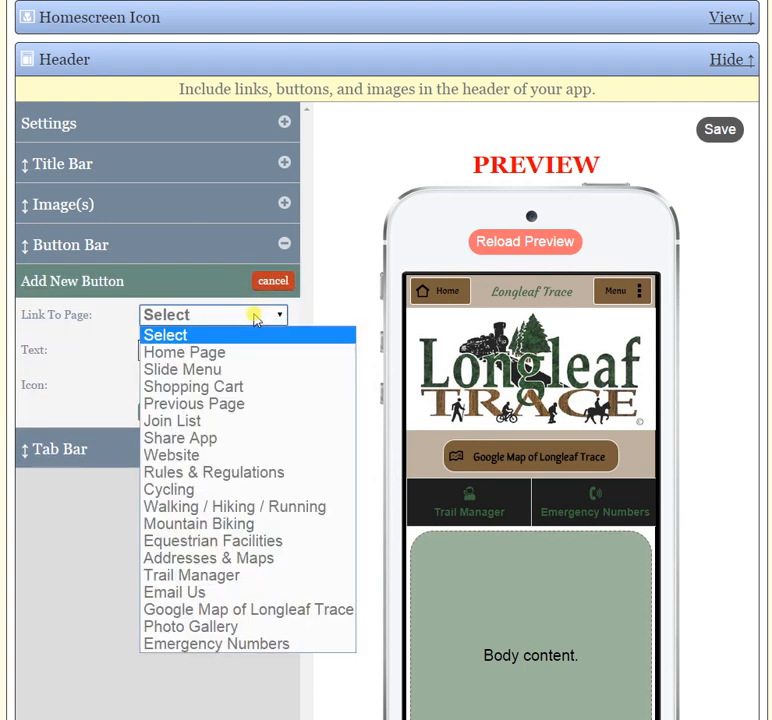
{"action": "left_click", "coordinate": [238, 424]}
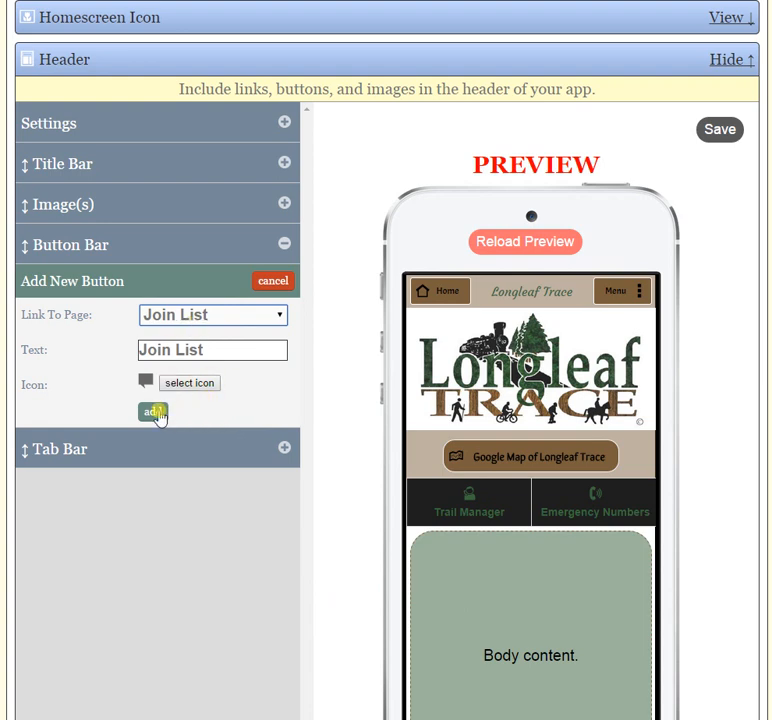
{"action": "left_click", "coordinate": [155, 412]}
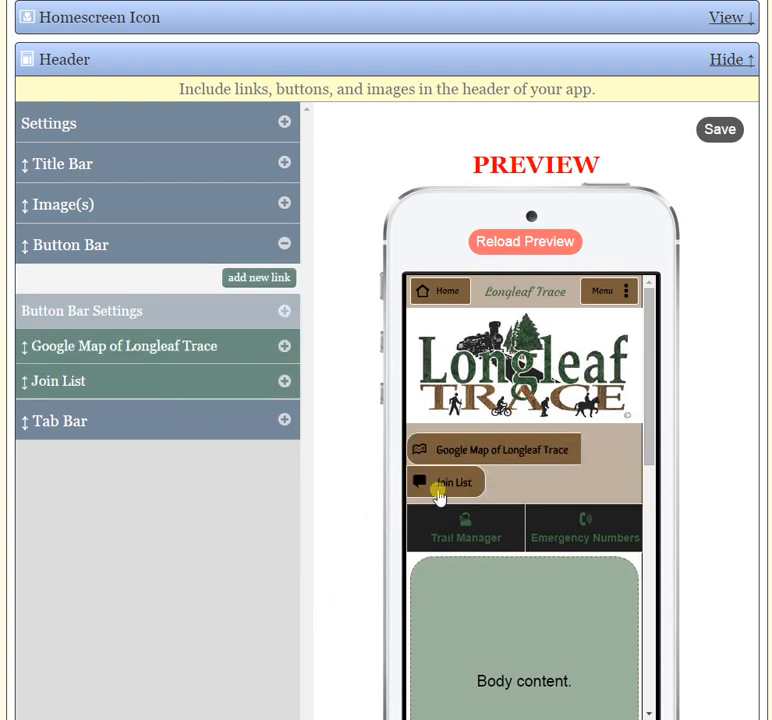
Shorten the Google Map button's text to "Map of Longleaf Trace" and collapse the button bar section.
{"action": "left_click", "coordinate": [285, 348]}
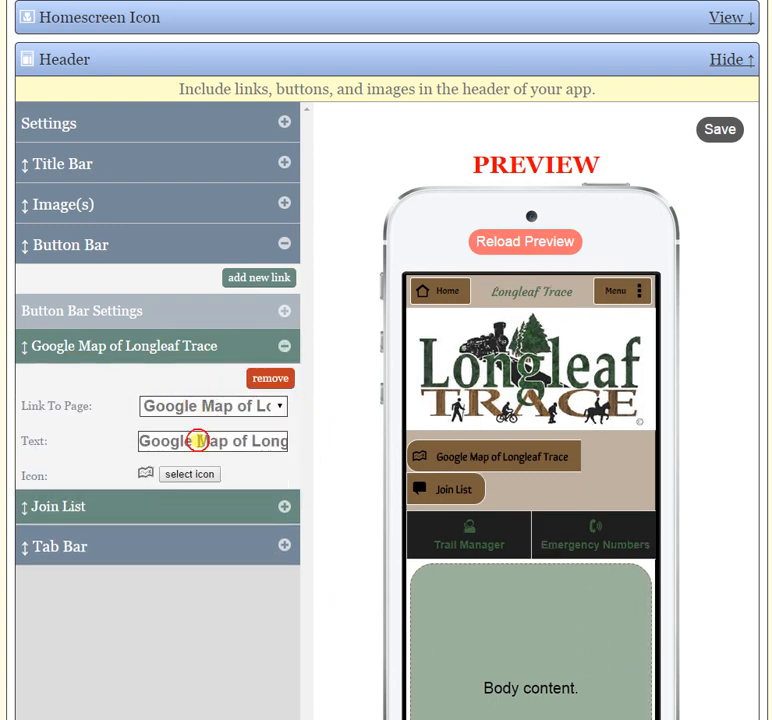
{"action": "left_click_drag", "start_coordinate": [198, 440], "coordinate": [139, 441]}
{"action": "key", "text": "BackSpace"}
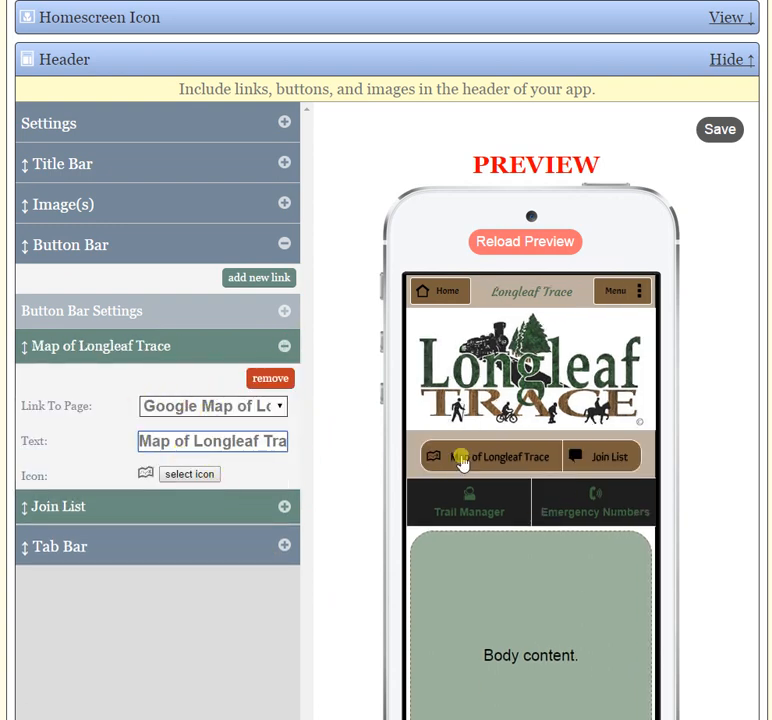
{"action": "left_click", "coordinate": [284, 346]}
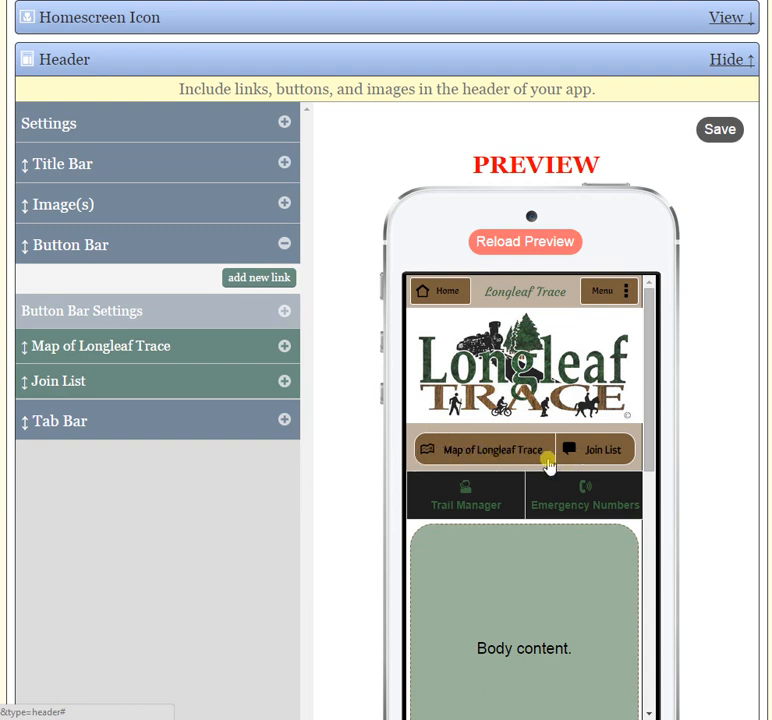
{"action": "left_click", "coordinate": [285, 246]}
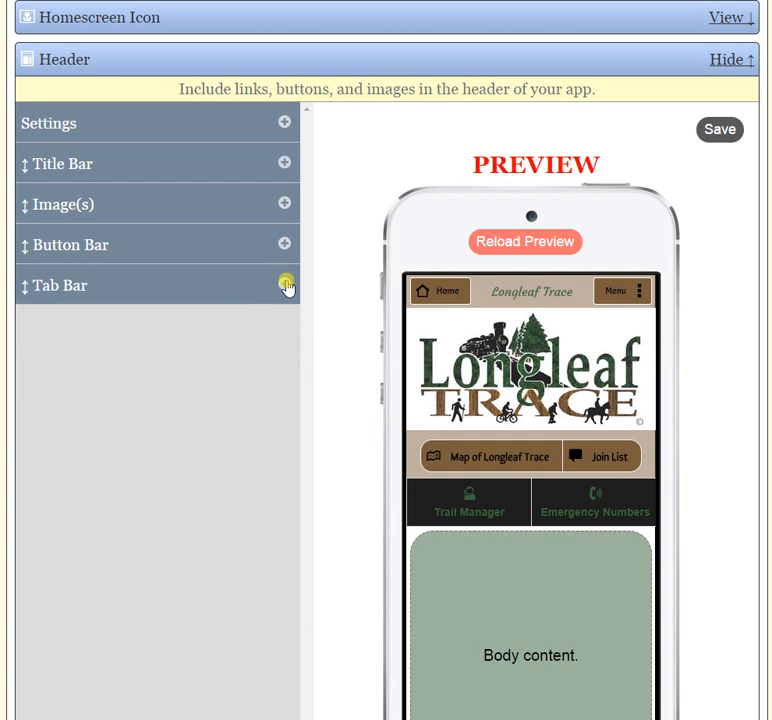
Review the options for which pages show the tab bar, keeping All Pages.
{"action": "left_click", "coordinate": [285, 286]}
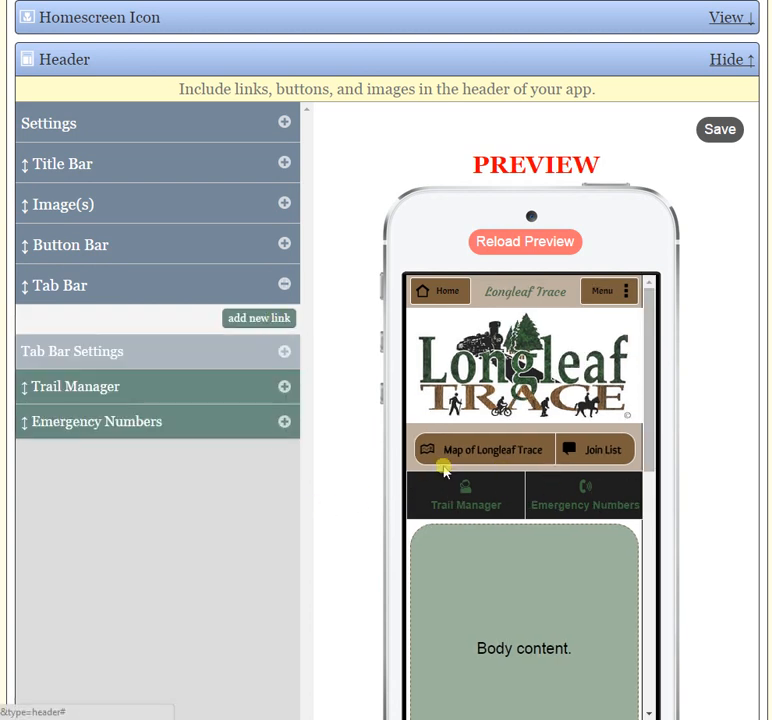
{"action": "left_click", "coordinate": [284, 355]}
{"action": "left_click", "coordinate": [278, 389]}
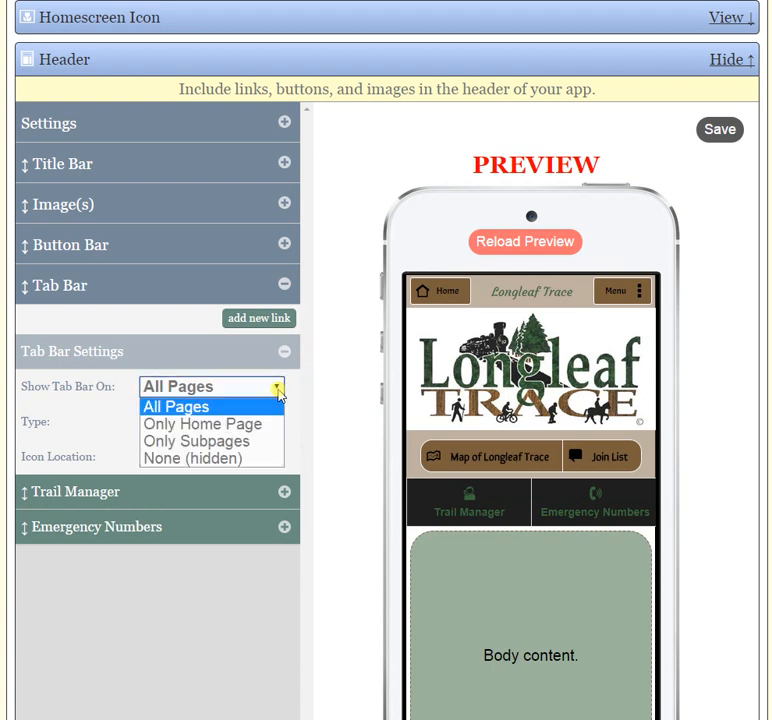
{"action": "left_click", "coordinate": [298, 390]}
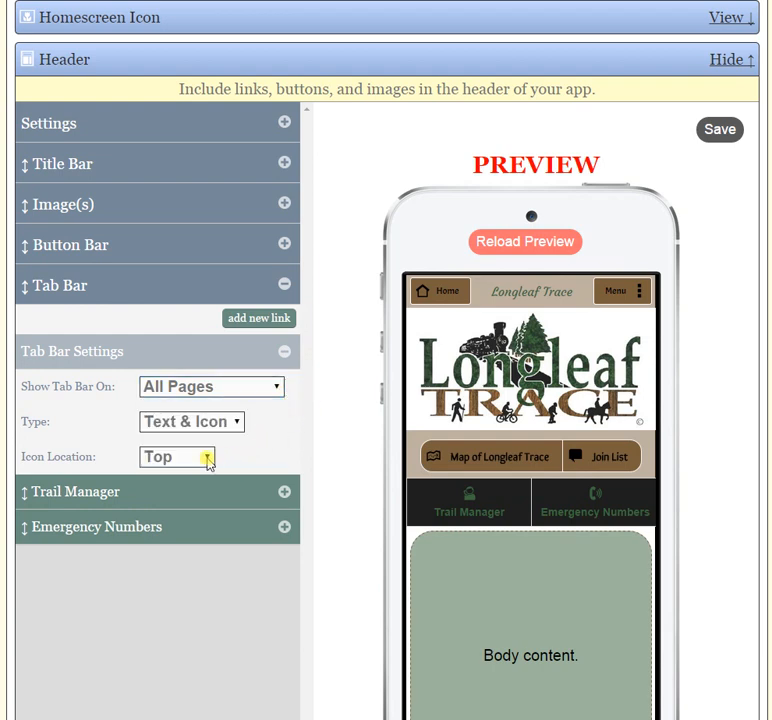
Try the Text Only and Icon Only types for the tab bar, and restore Text & Icon.
{"action": "left_click", "coordinate": [225, 422]}
{"action": "left_click", "coordinate": [211, 461]}
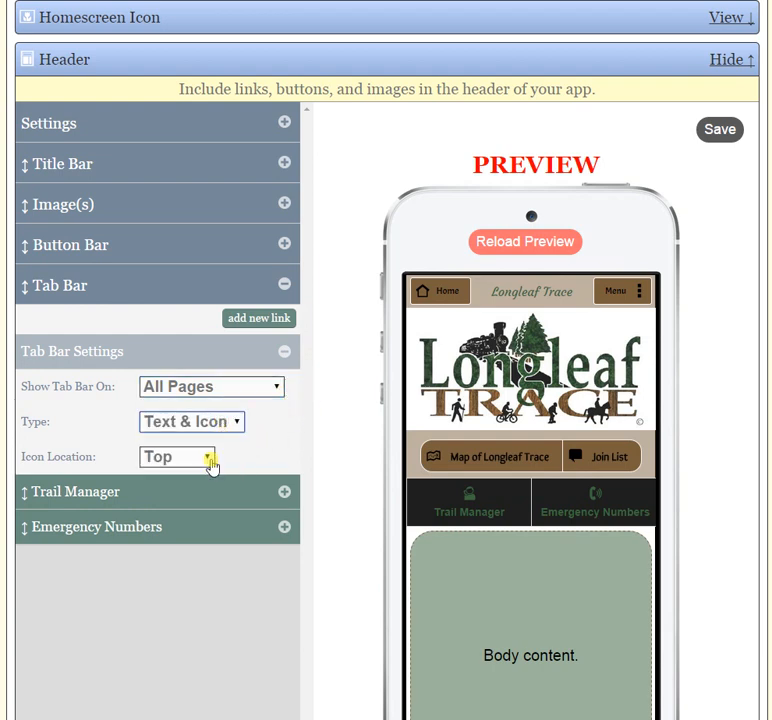
{"action": "left_click", "coordinate": [214, 424]}
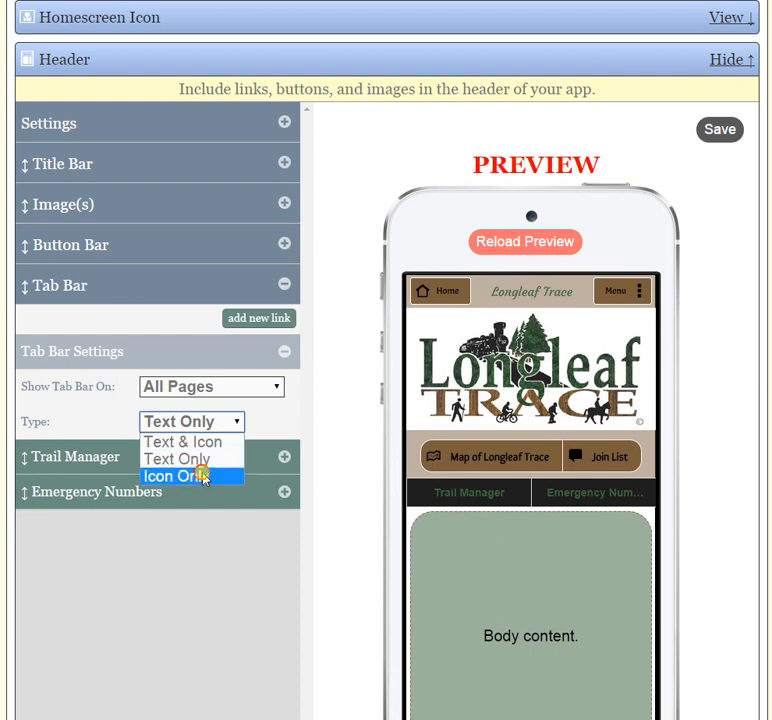
{"action": "left_click", "coordinate": [202, 476]}
{"action": "left_click", "coordinate": [236, 423]}
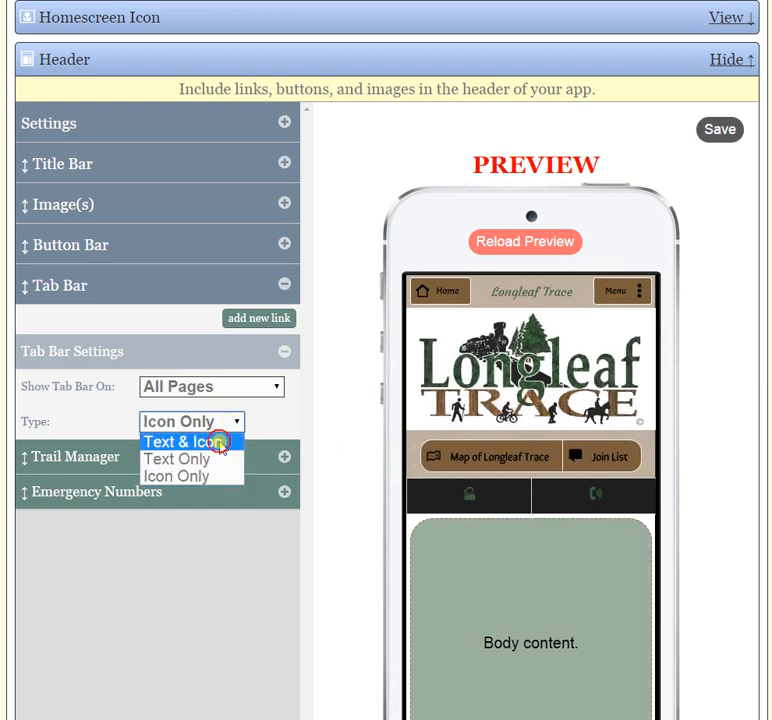
{"action": "left_click", "coordinate": [218, 441]}
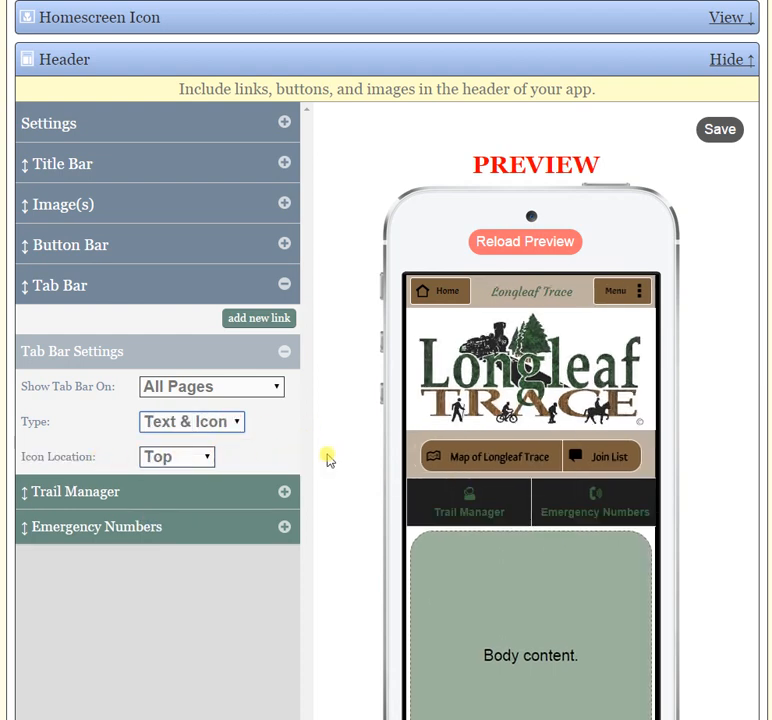
Try the Left and Bottom icon locations for the tab bar, restore Top, and collapse the tab bar settings.
{"action": "left_click", "coordinate": [197, 460]}
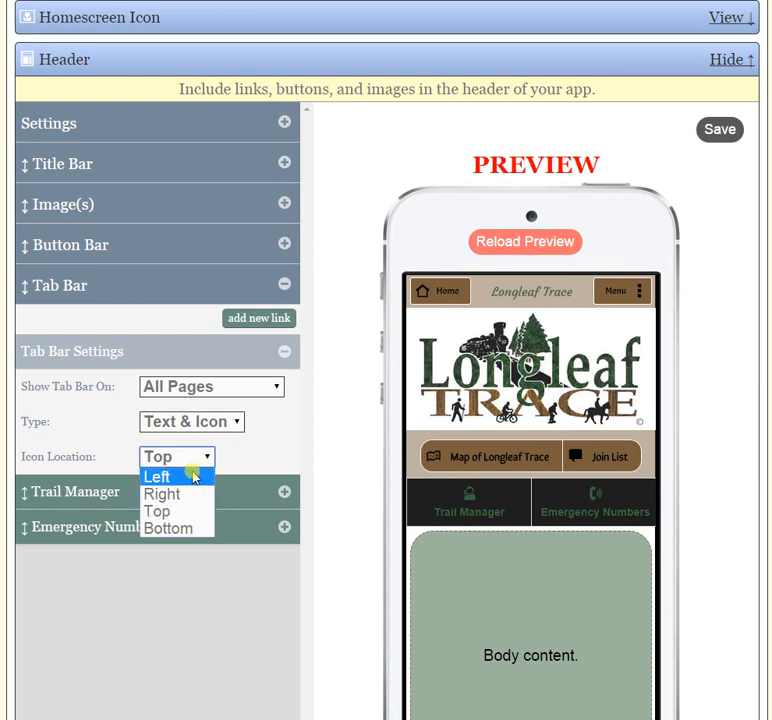
{"action": "left_click", "coordinate": [170, 511]}
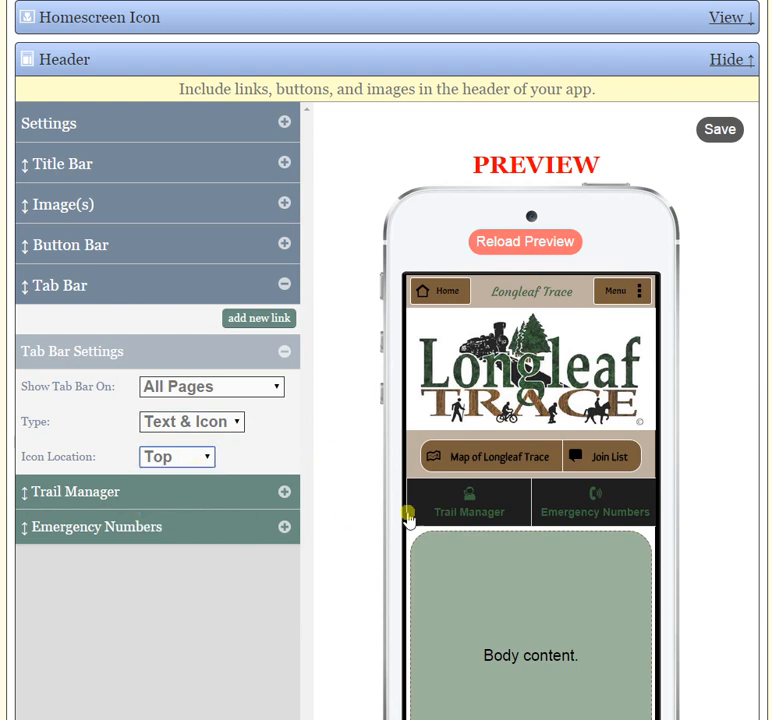
{"action": "left_click", "coordinate": [200, 458]}
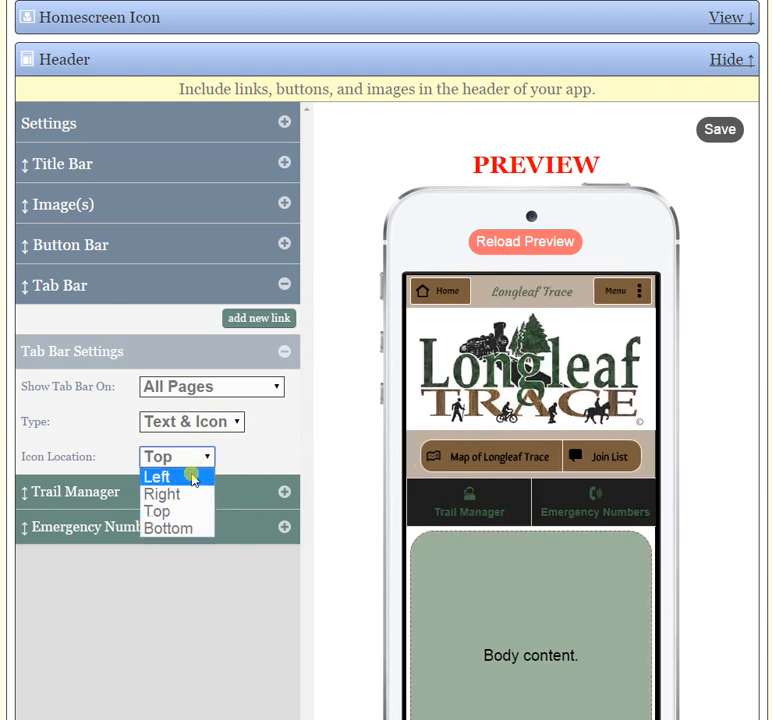
{"action": "left_click", "coordinate": [195, 476]}
{"action": "left_click", "coordinate": [190, 458]}
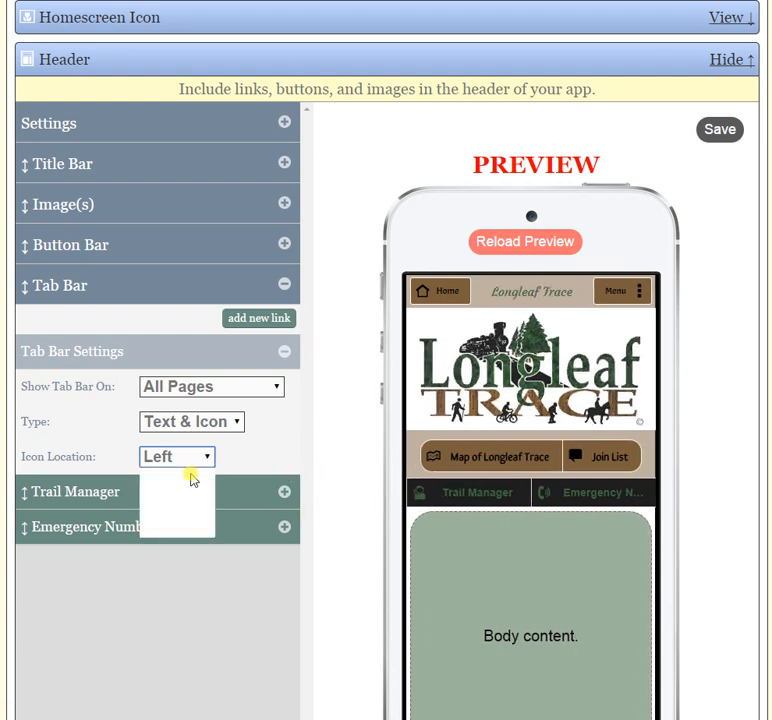
{"action": "left_click", "coordinate": [185, 529]}
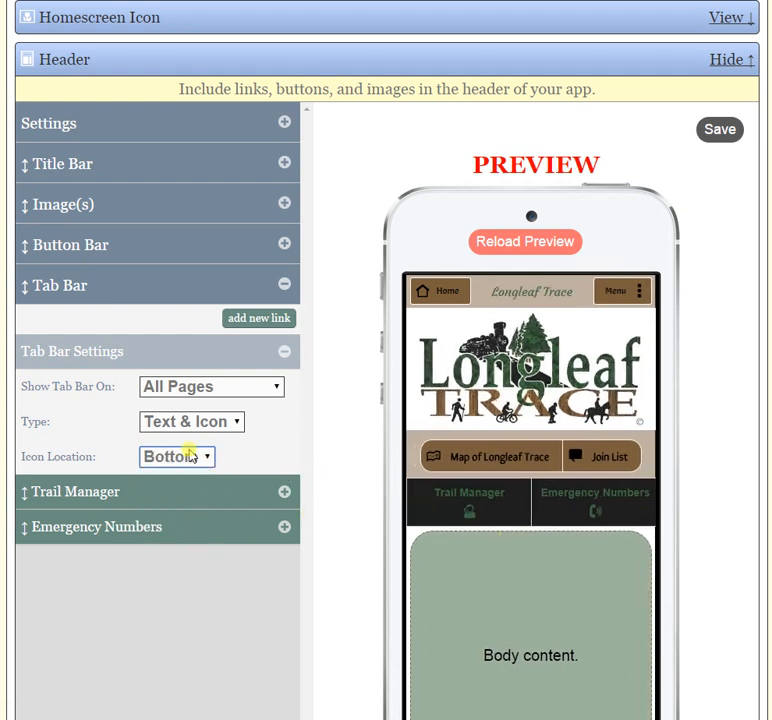
{"action": "left_click", "coordinate": [190, 456]}
{"action": "left_click", "coordinate": [172, 510]}
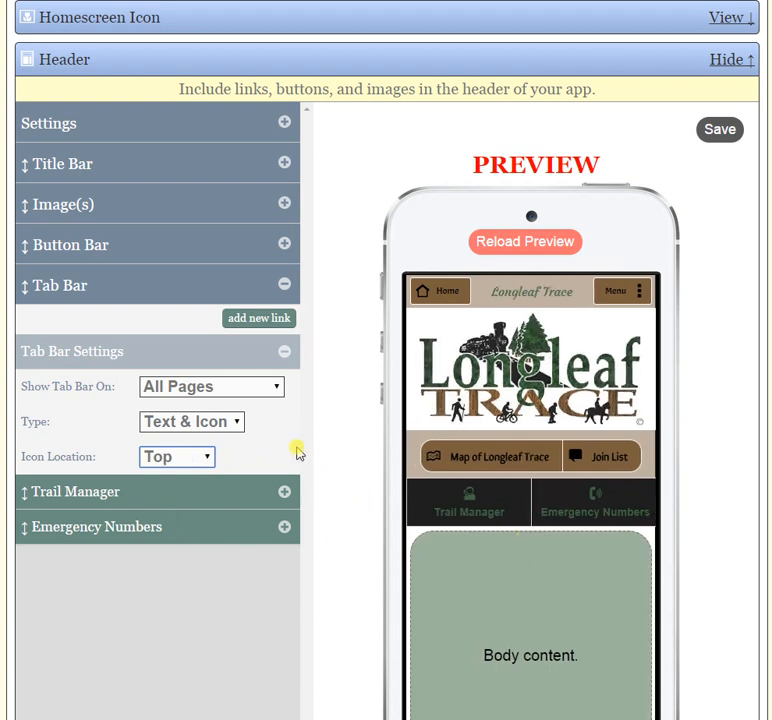
{"action": "left_click", "coordinate": [283, 353]}
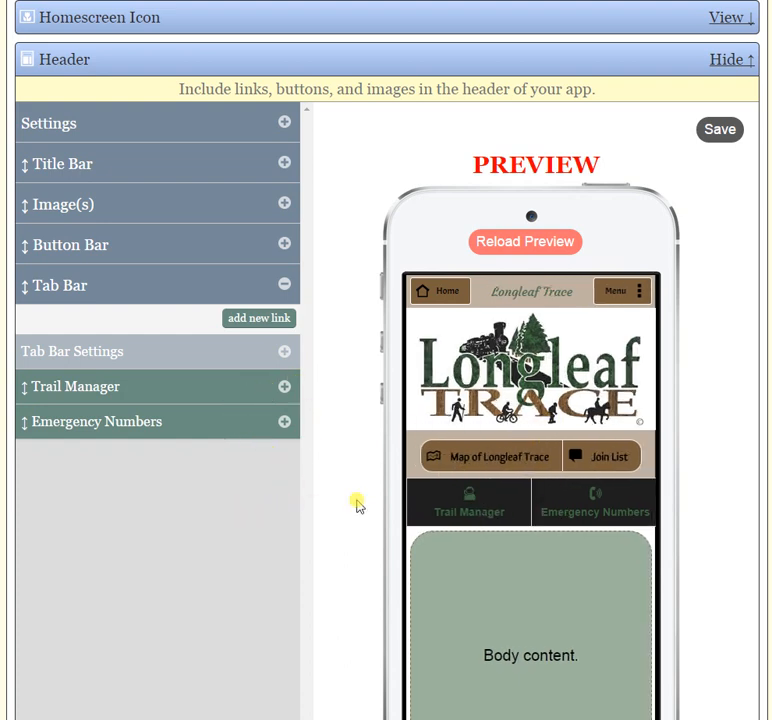
Add a link to the Cycling page to the header's tab bar, keeping its default text and icon.
{"action": "left_click", "coordinate": [278, 317]}
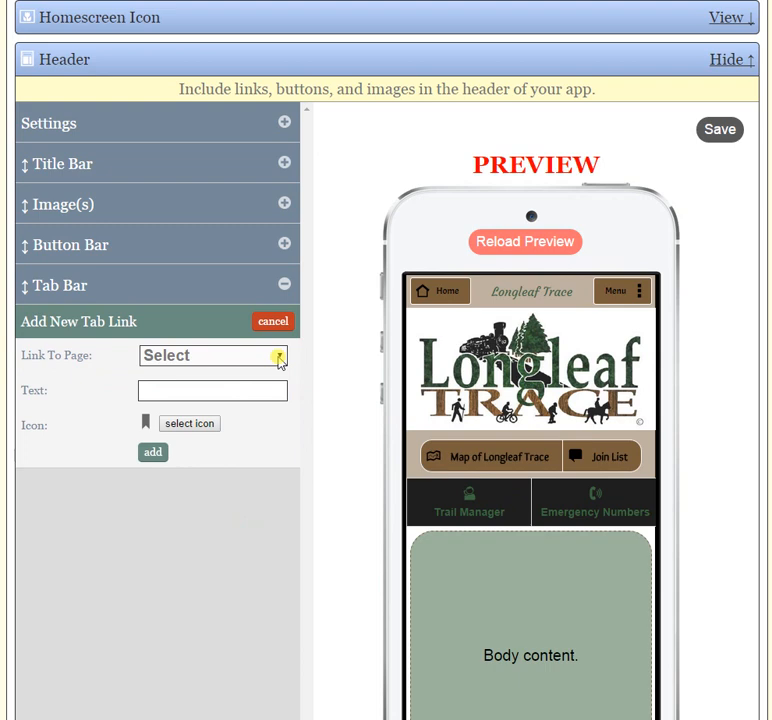
{"action": "left_click", "coordinate": [279, 357]}
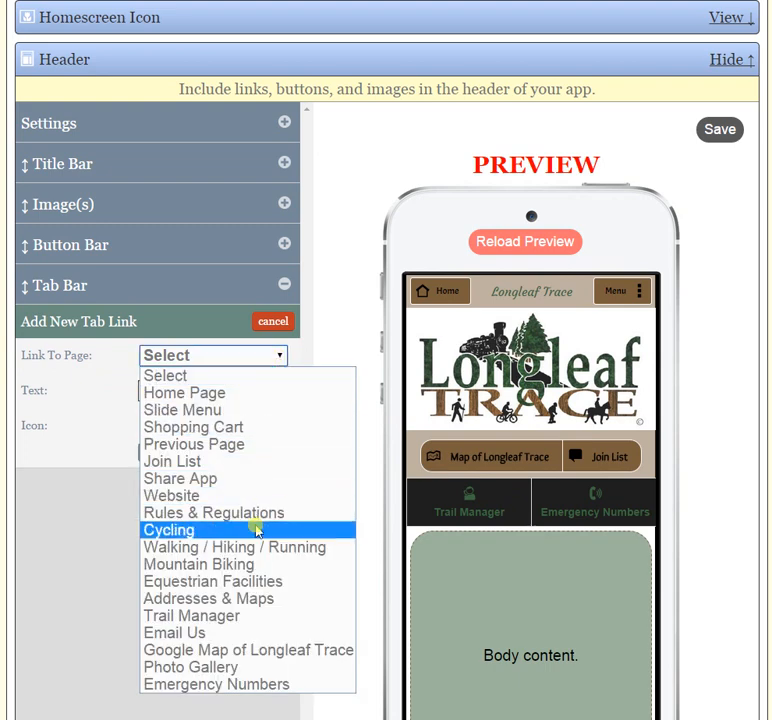
{"action": "key", "text": "Escape"}
{"action": "key", "text": "c"}
{"action": "left_click", "coordinate": [153, 452]}
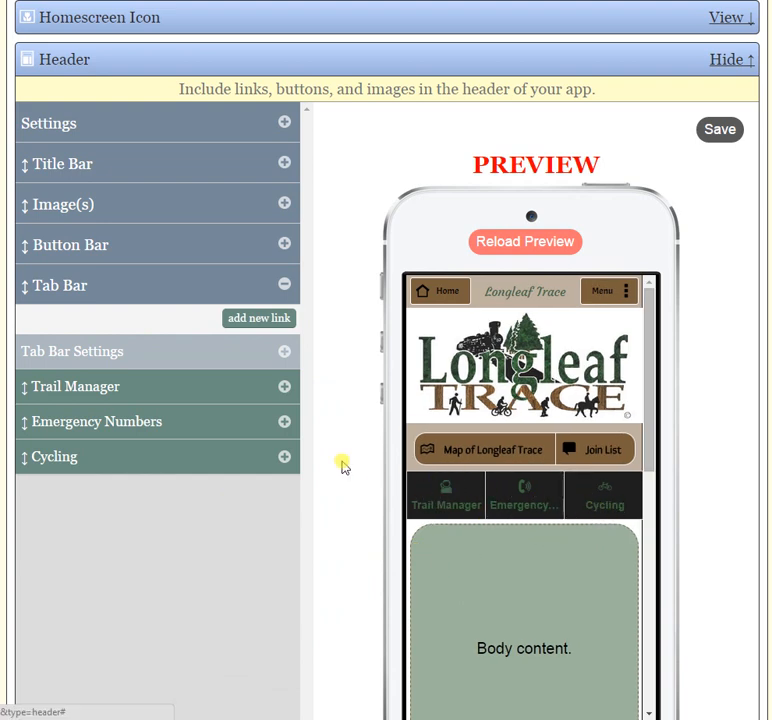
Remove the Cycling link from the header's tab bar, confirm the removal, and collapse the Tab Bar section.
{"action": "left_click", "coordinate": [283, 459]}
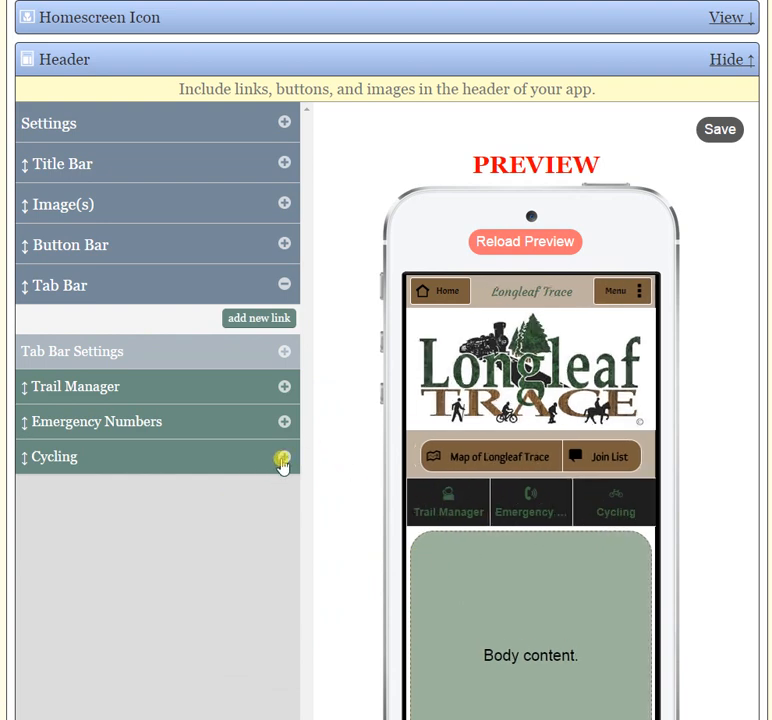
{"action": "left_click", "coordinate": [272, 488]}
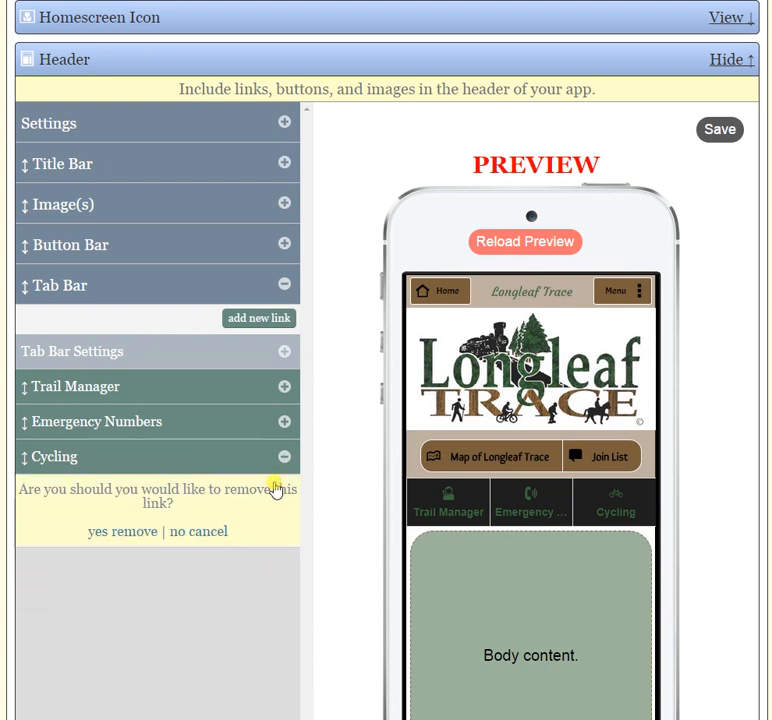
{"action": "left_click", "coordinate": [118, 532]}
{"action": "left_click", "coordinate": [283, 286]}
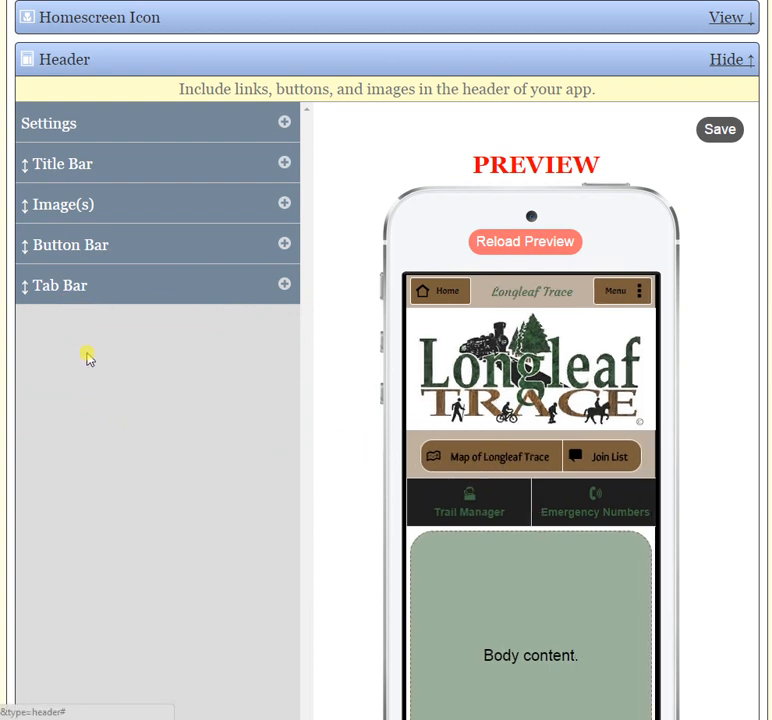
Reorder the header elements to Tab Bar, Button Bar, Title Bar, Image(s).
{"action": "left_click_drag", "start_coordinate": [72, 246], "coordinate": [73, 321]}
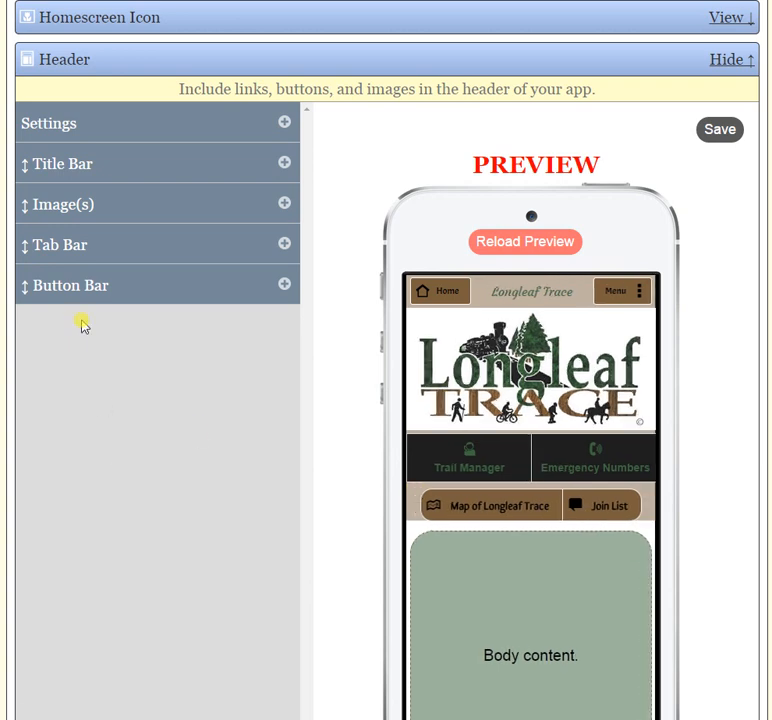
{"action": "left_click_drag", "start_coordinate": [78, 206], "coordinate": [81, 342]}
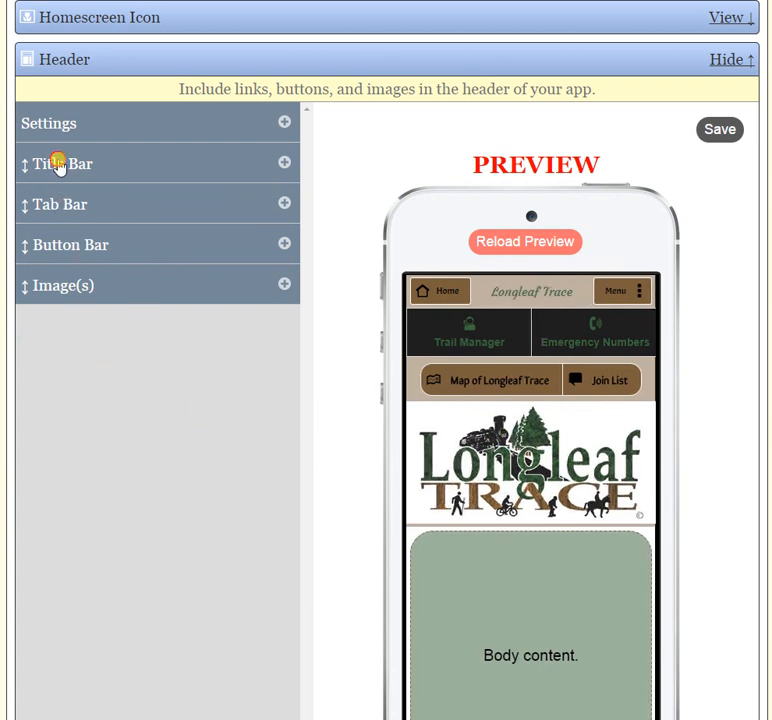
{"action": "left_click_drag", "start_coordinate": [58, 166], "coordinate": [64, 243]}
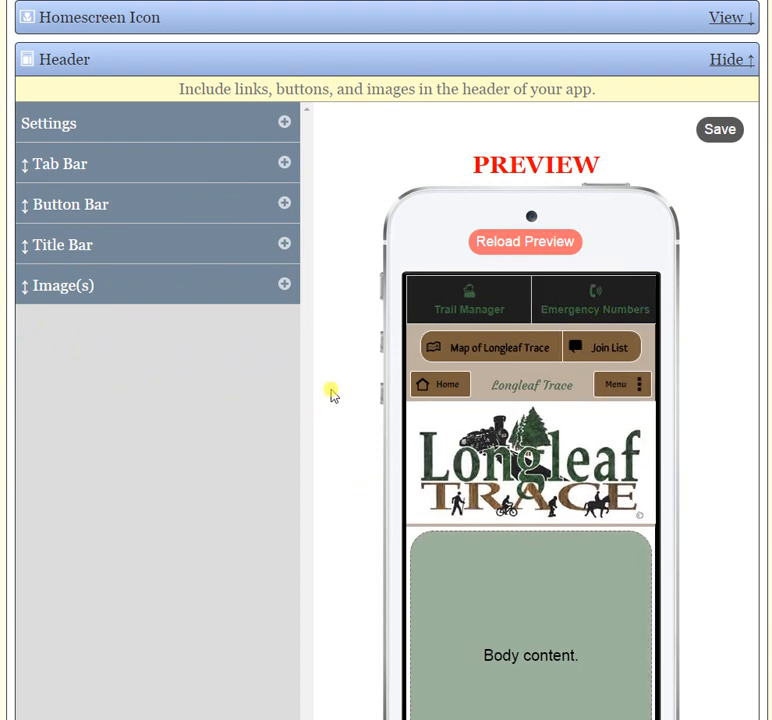
Review the Show Header options in the header settings, keeping Yes, and collapse the settings.
{"action": "left_click", "coordinate": [290, 124]}
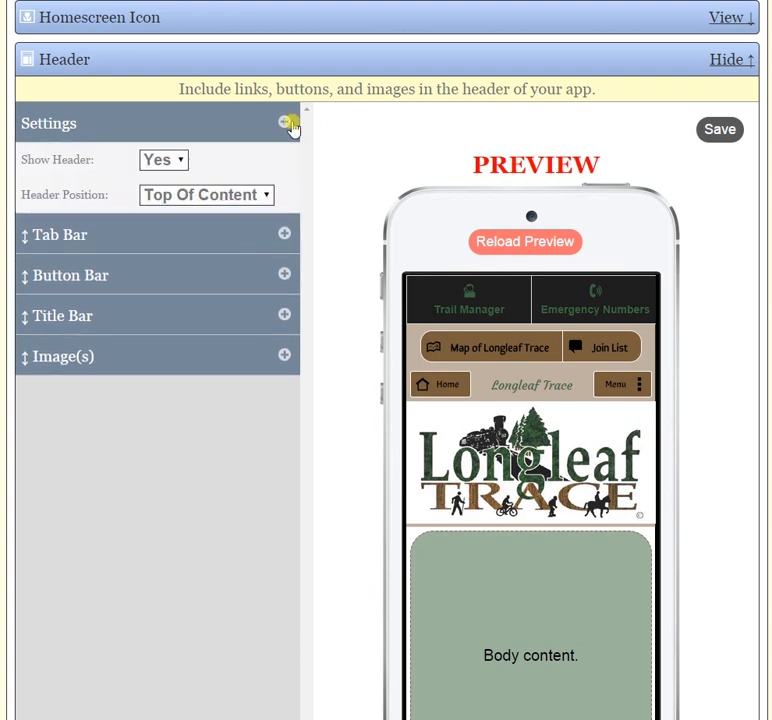
{"action": "left_click", "coordinate": [183, 166]}
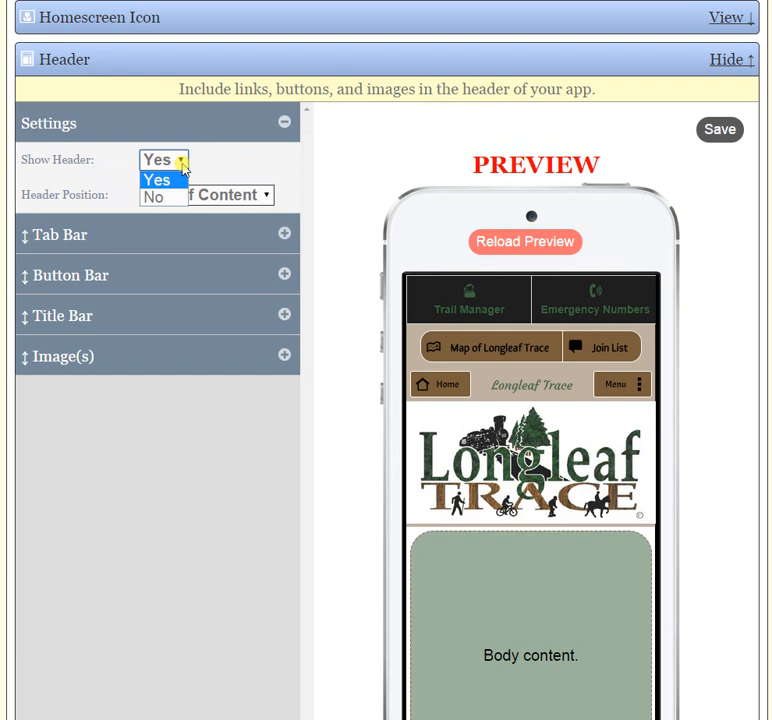
{"action": "left_click", "coordinate": [198, 170]}
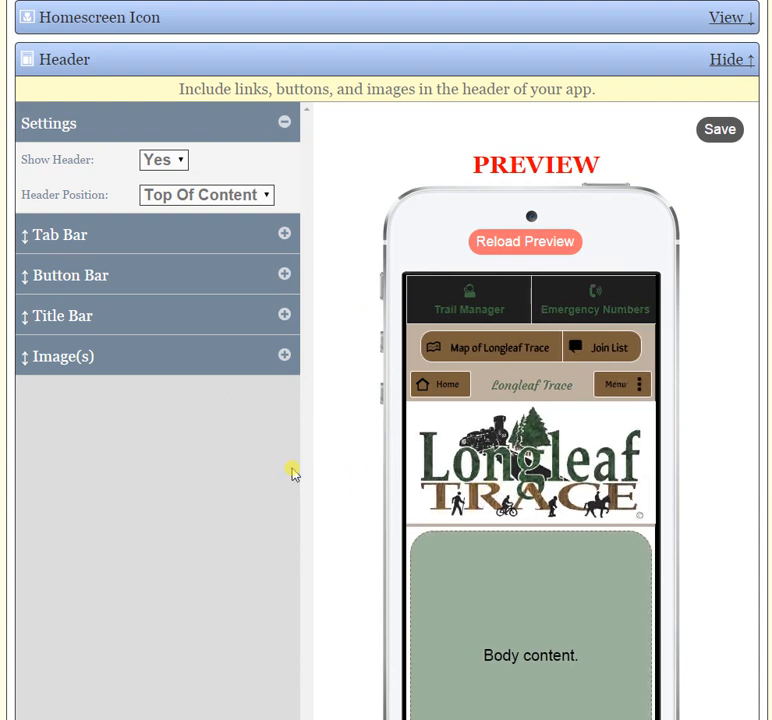
{"action": "left_click", "coordinate": [284, 123]}
Move the Button Bar below Image(s) so it is the last element of the header.
{"action": "scroll", "coordinate": [187, 490], "scroll_direction": "up", "scroll_amount": 3}
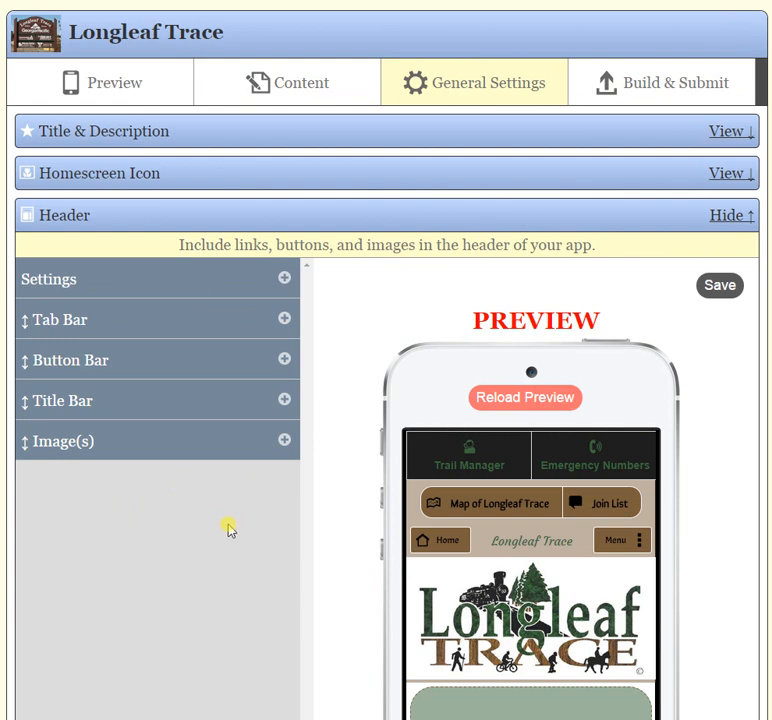
{"action": "left_click_drag", "start_coordinate": [57, 362], "coordinate": [50, 445]}
{"action": "left_click_drag", "start_coordinate": [52, 400], "coordinate": [69, 460]}
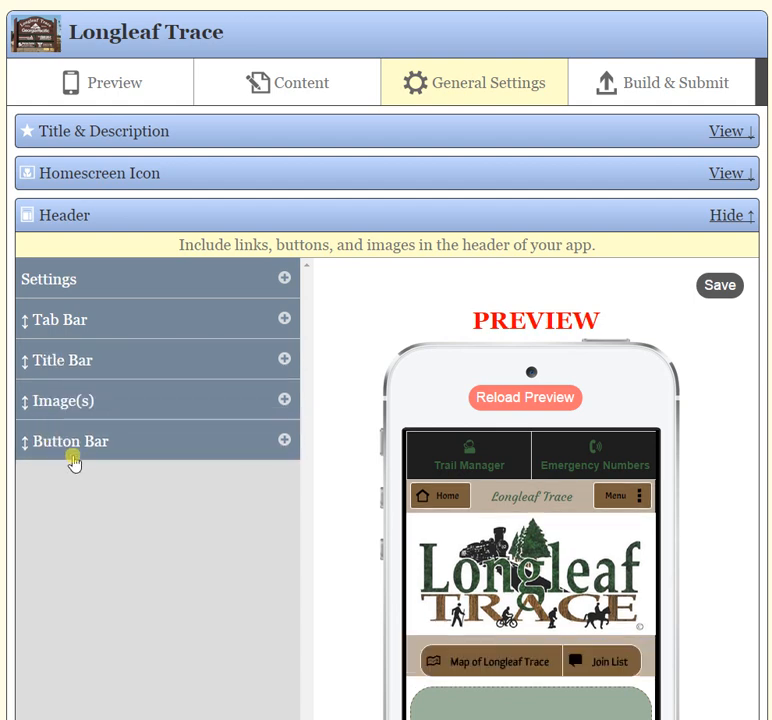